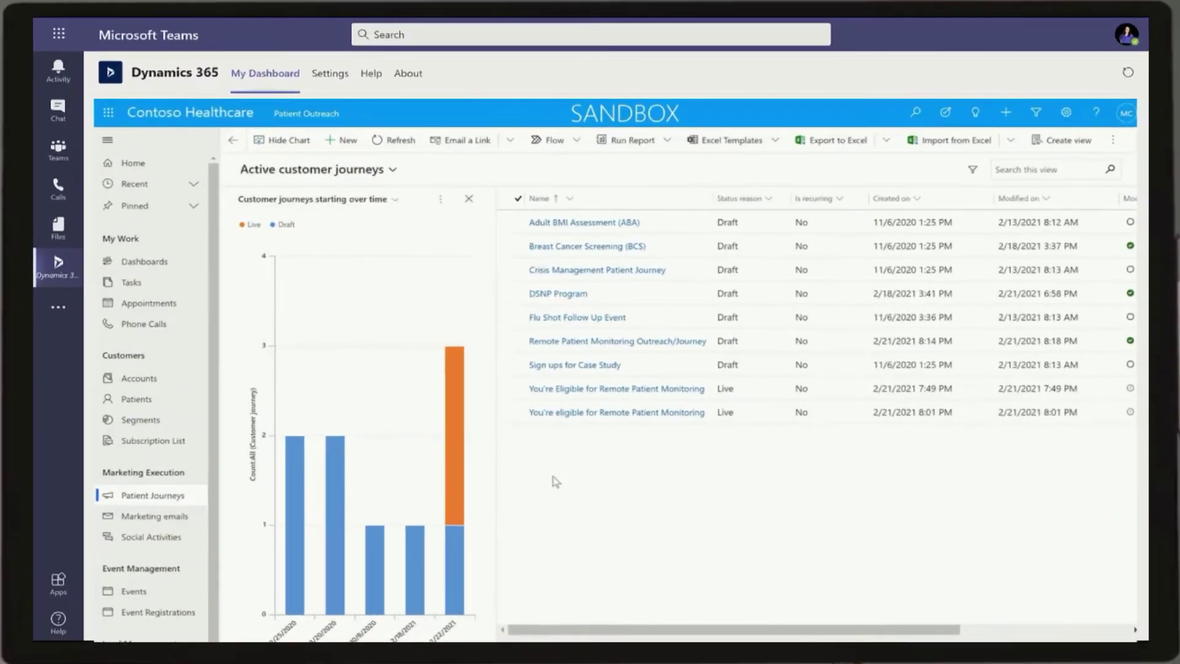
- Open the Remote Patient Monitoring Outreach/Journey record from the Active customer journeys list
{"action": "left_click", "coordinate": [539, 343]}
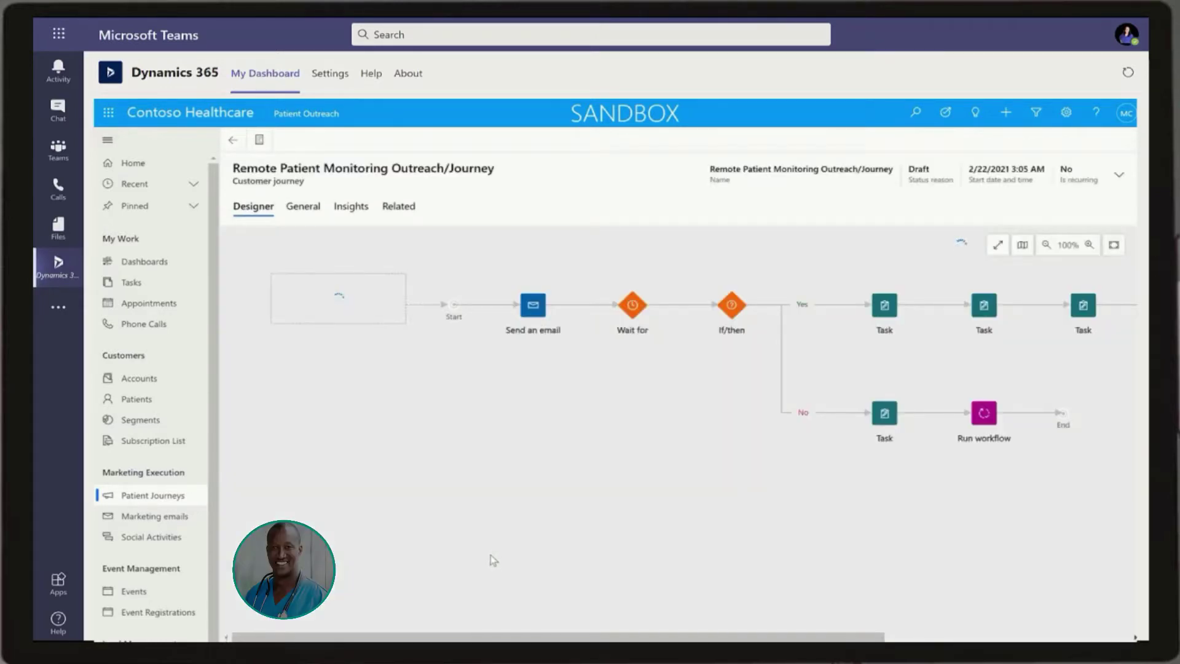
- Zoom the journey canvas to 175% and scroll it to the right
{"action": "left_click", "coordinate": [1089, 246]}
{"action": "left_click", "coordinate": [1089, 246]}
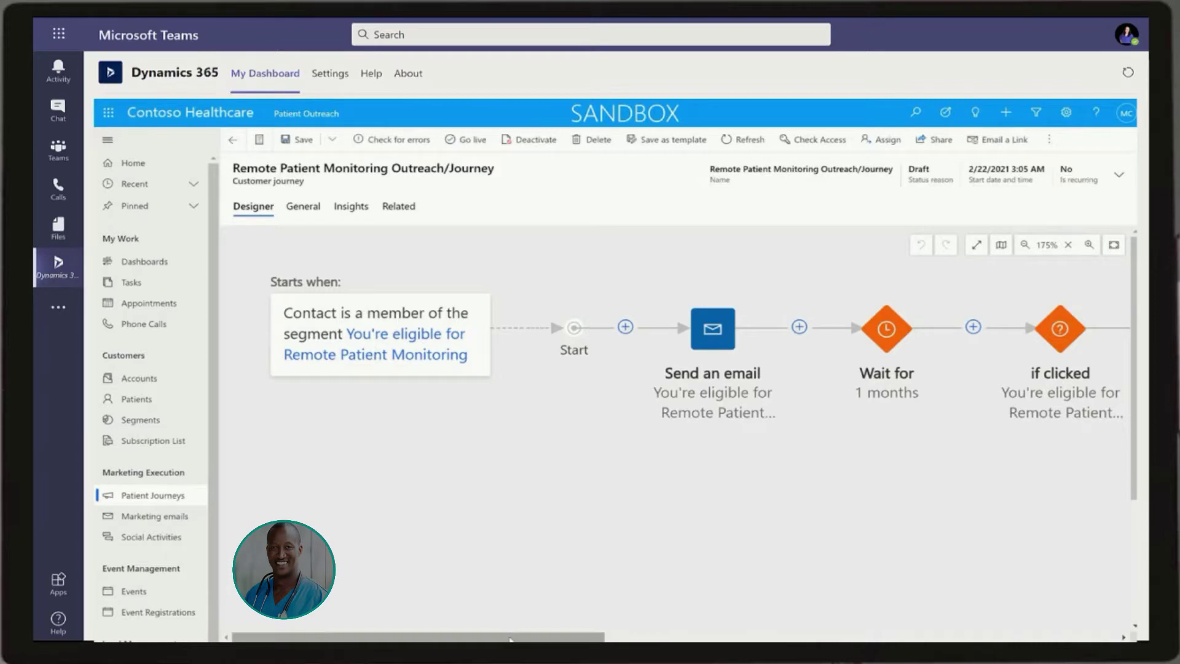
{"action": "left_click_drag", "start_coordinate": [509, 639], "coordinate": [594, 640]}
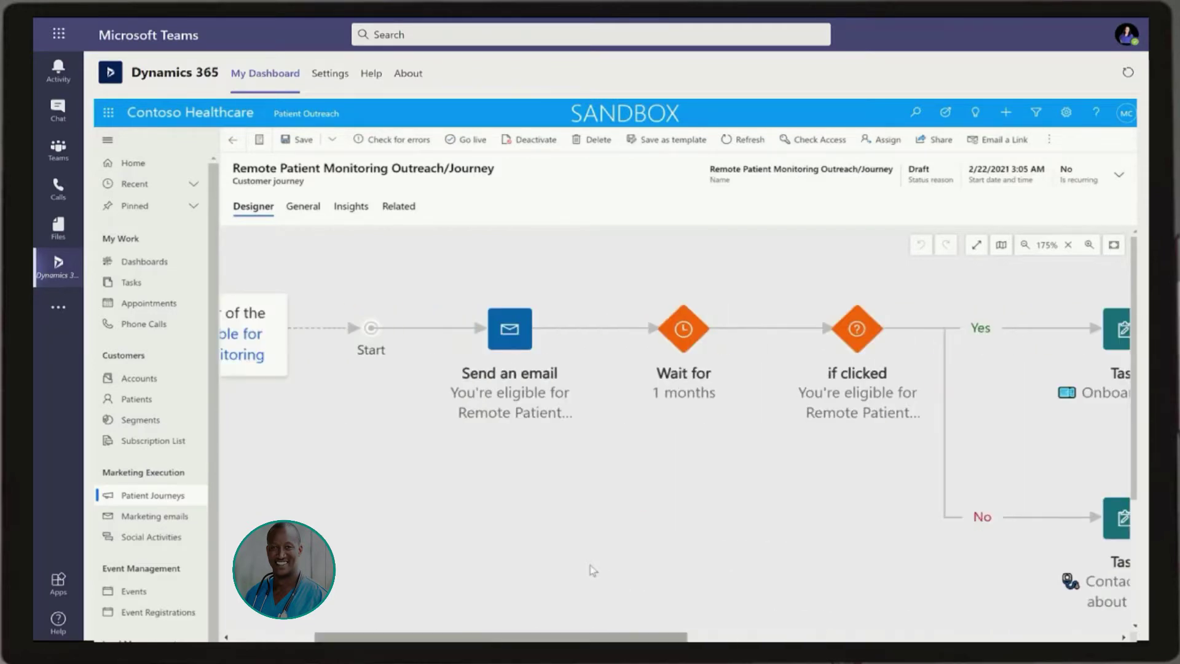
- Show the Send an email step's preview with details collapsed, then list tiles addable before End
{"action": "left_click", "coordinate": [543, 412]}
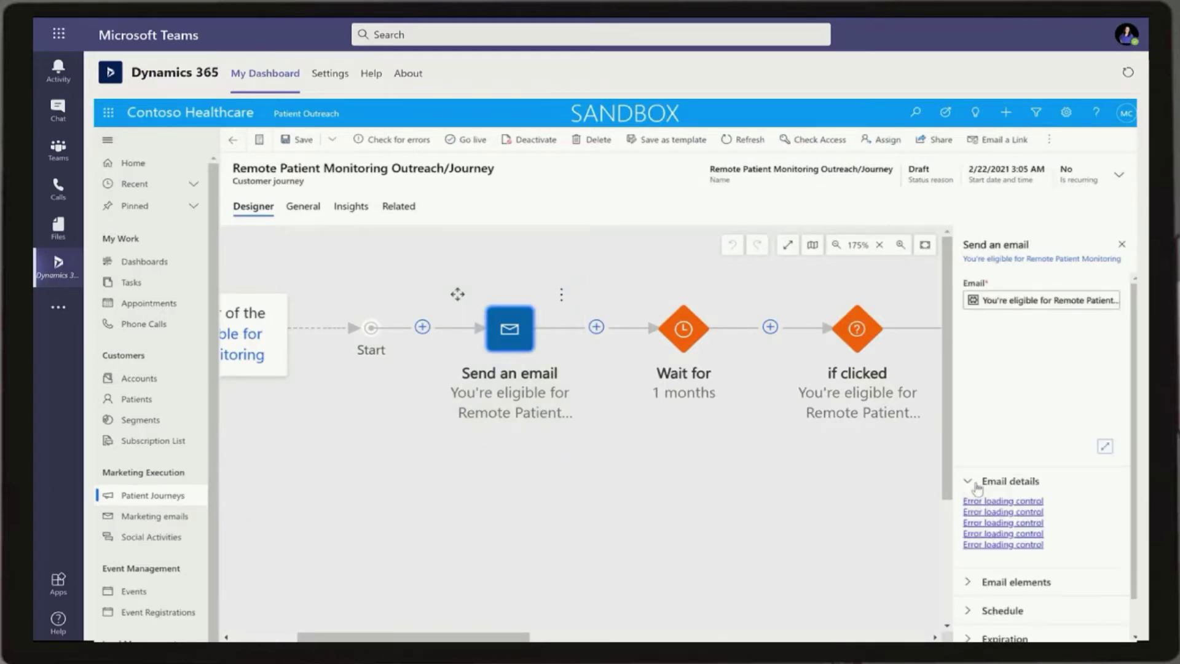
{"action": "left_click", "coordinate": [968, 485]}
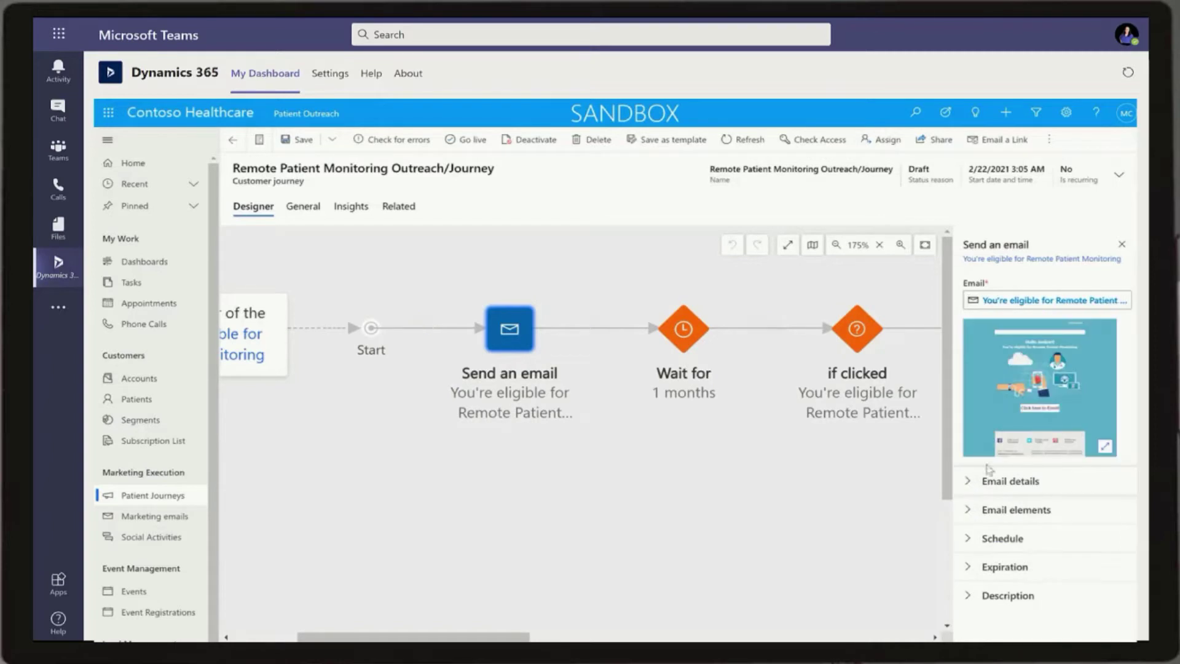
{"action": "left_click_drag", "start_coordinate": [478, 632], "coordinate": [714, 640]}
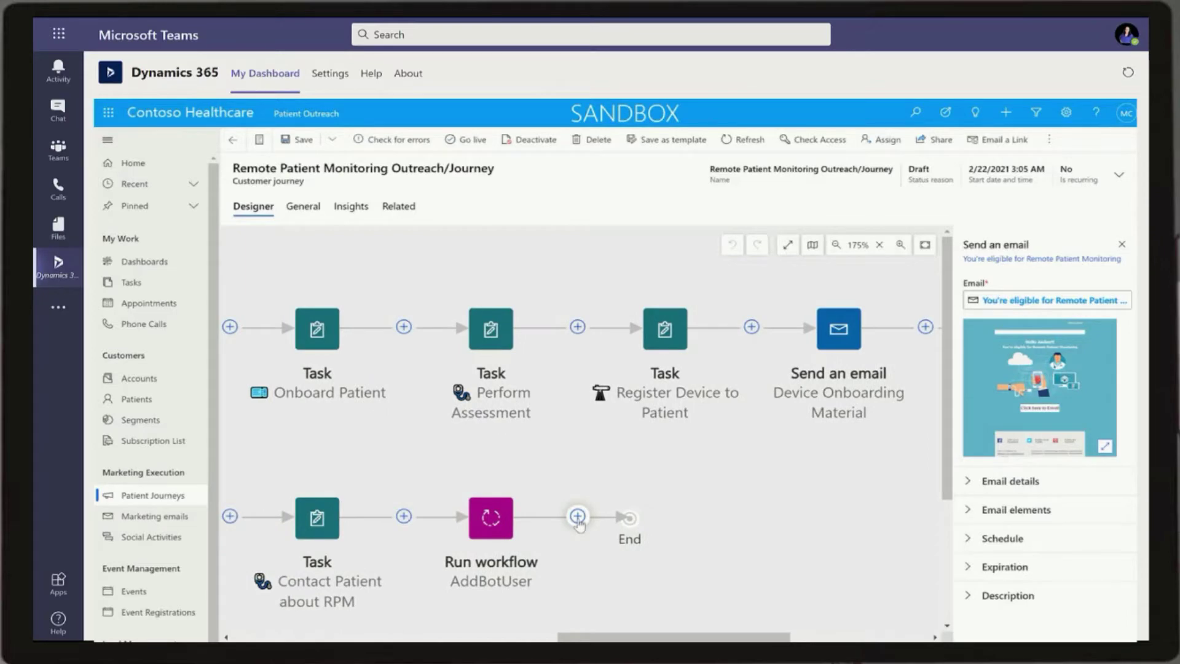
{"action": "left_click", "coordinate": [578, 516]}
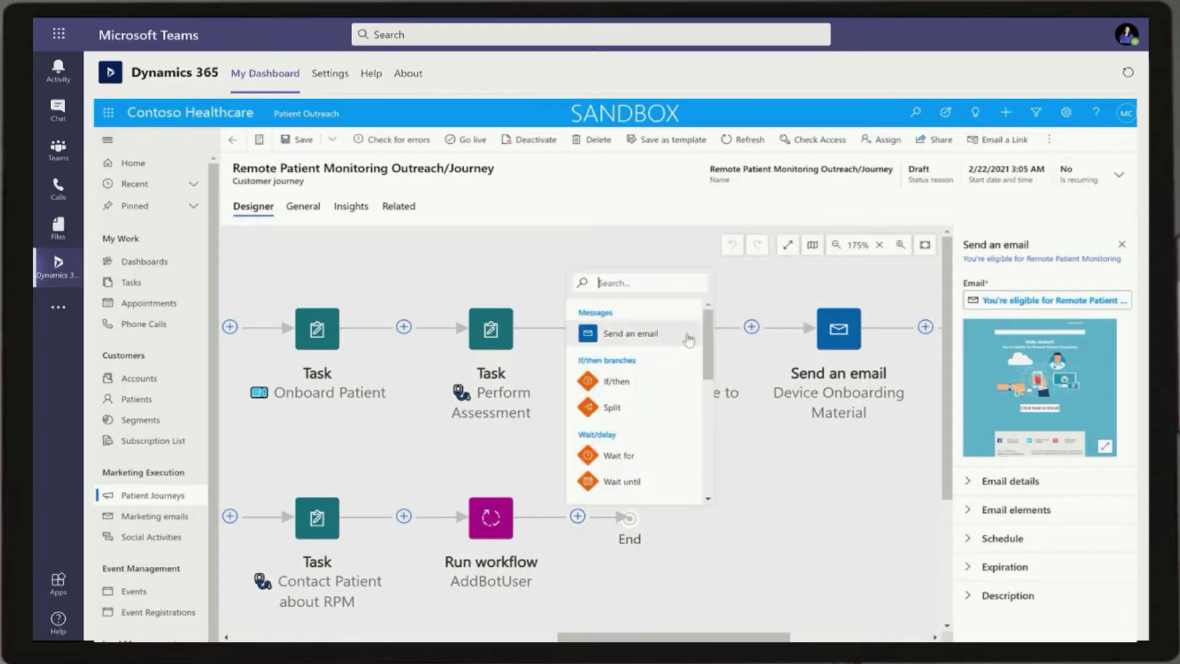
{"action": "left_click_drag", "start_coordinate": [709, 346], "coordinate": [706, 449]}
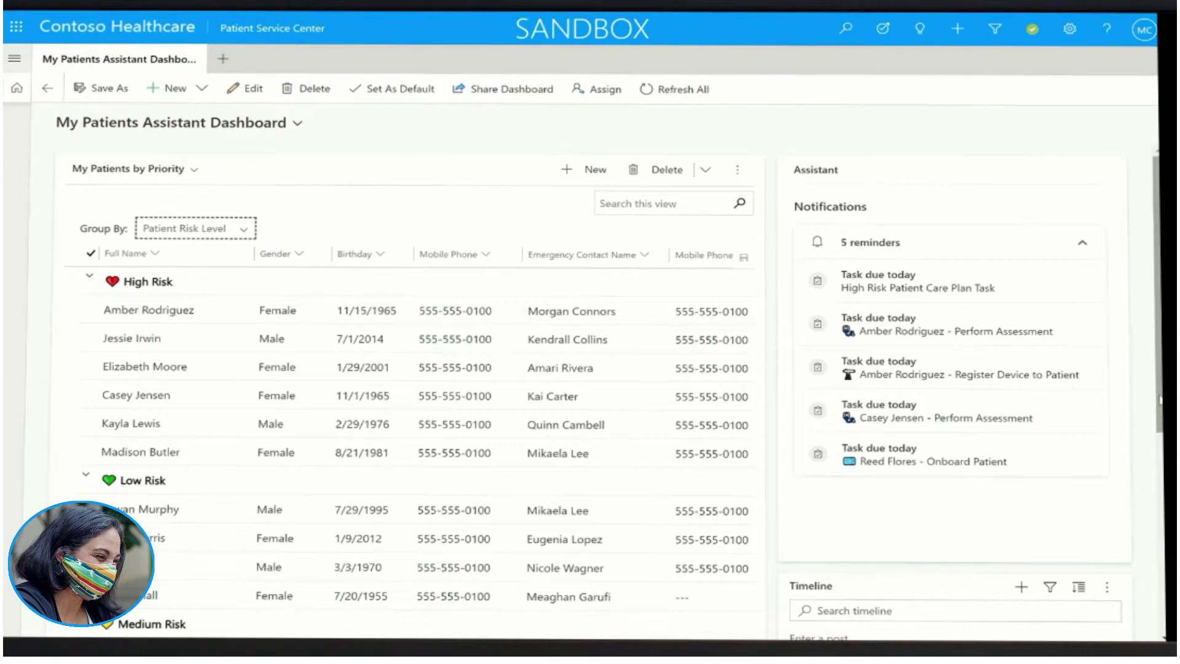
- Scroll the My Patients by Priority grid and open the first High Risk patient's contact
{"action": "left_click_drag", "start_coordinate": [1160, 399], "coordinate": [1160, 529]}
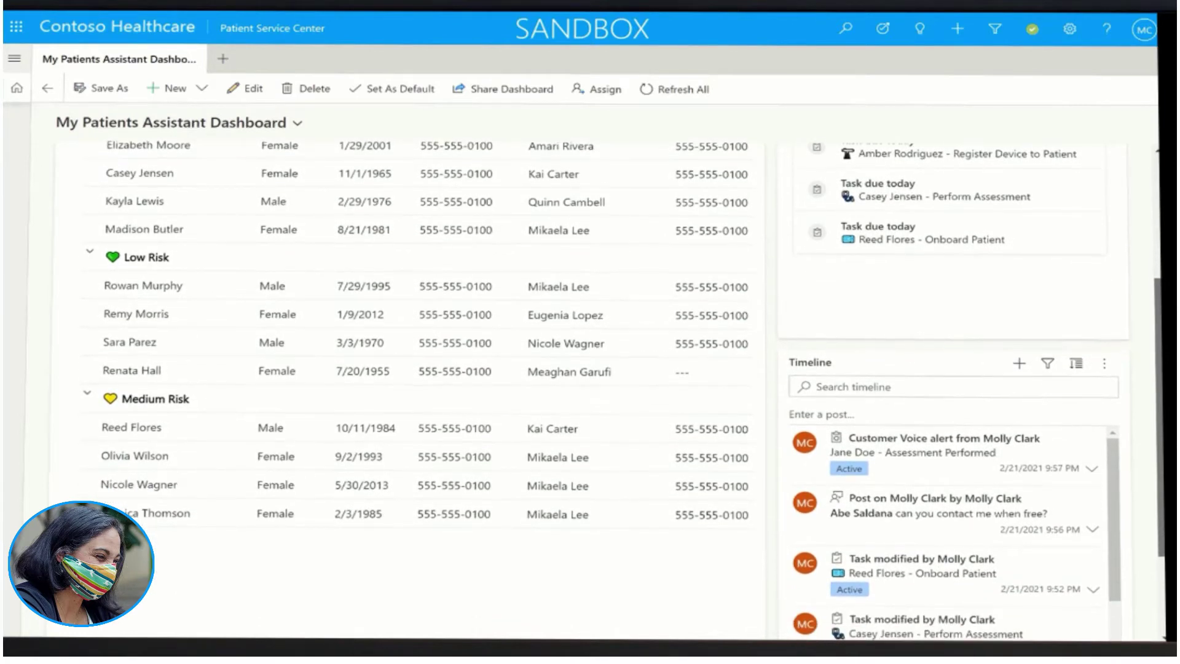
{"action": "scroll", "coordinate": [632, 391], "scroll_direction": "up", "scroll_amount": 3}
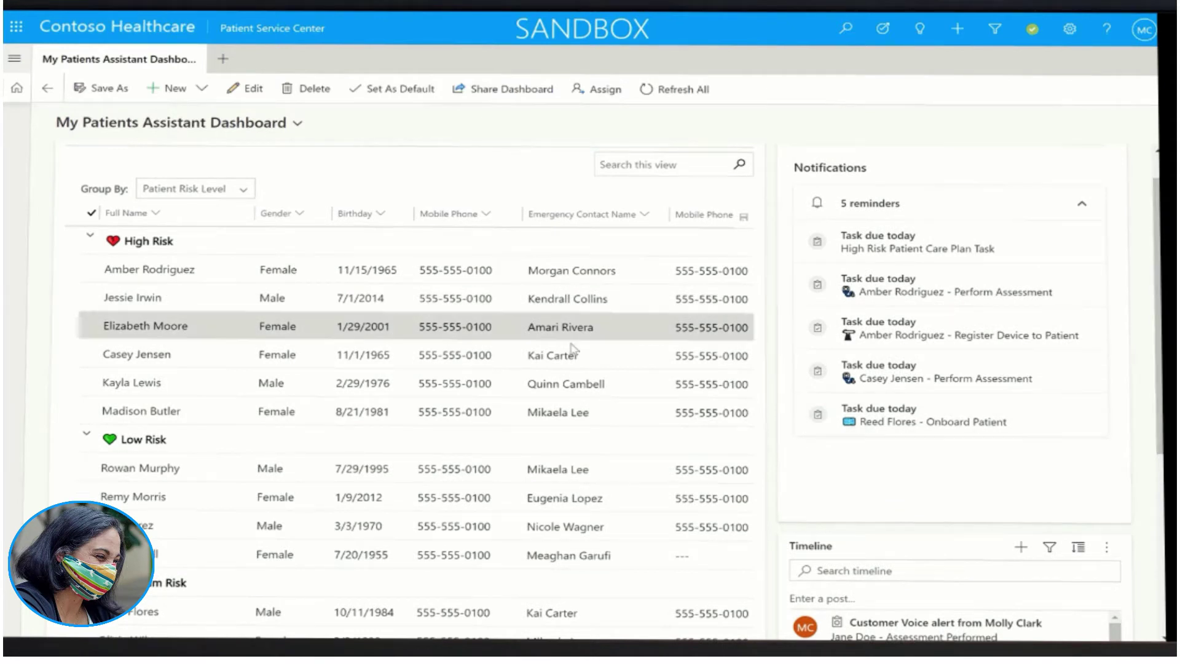
{"action": "left_click", "coordinate": [149, 271]}
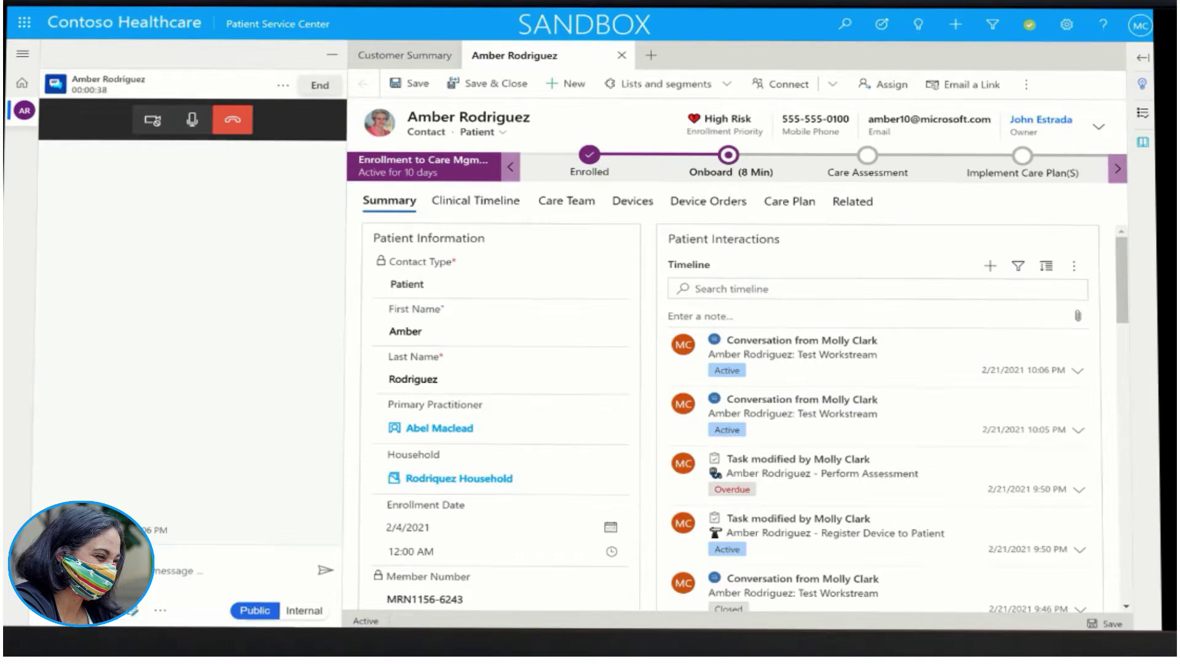
- Minimize the call panel, then view and close the Onboard stage details
{"action": "left_click", "coordinate": [330, 57]}
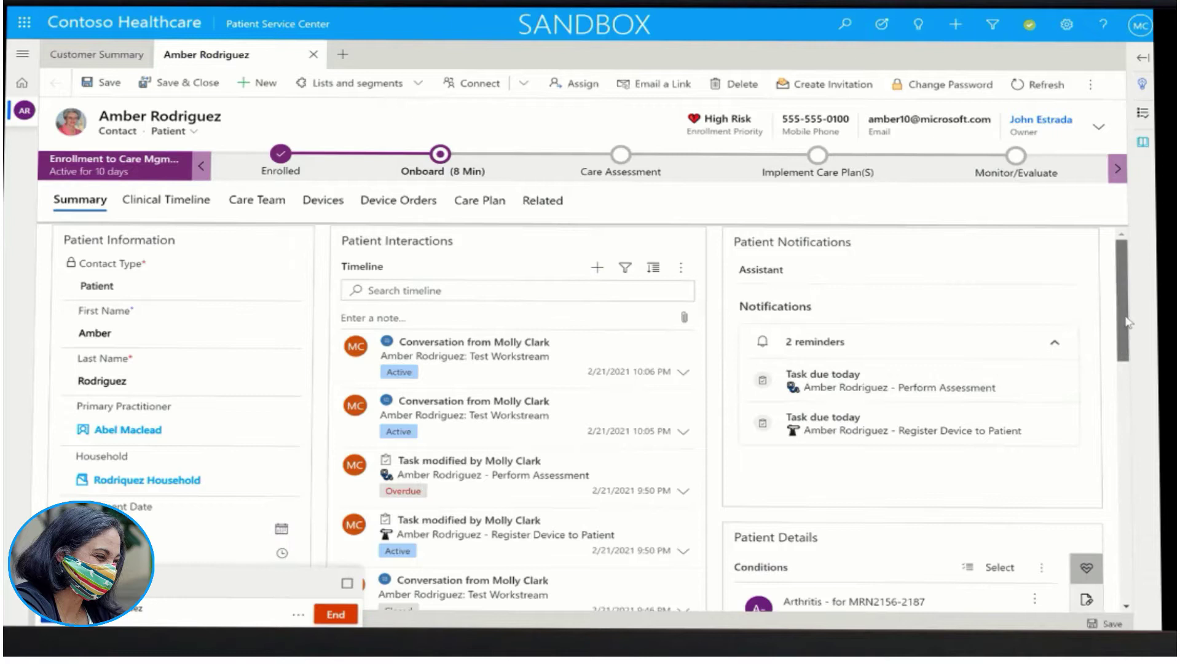
{"action": "left_click", "coordinate": [448, 172]}
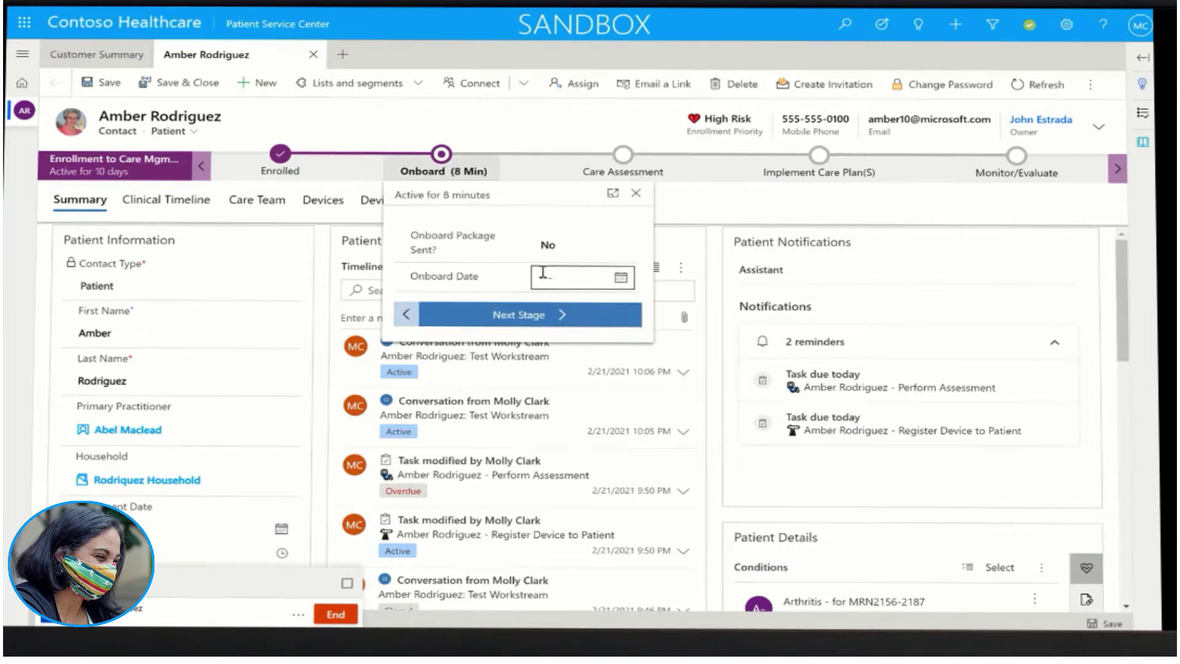
{"action": "left_click", "coordinate": [636, 195]}
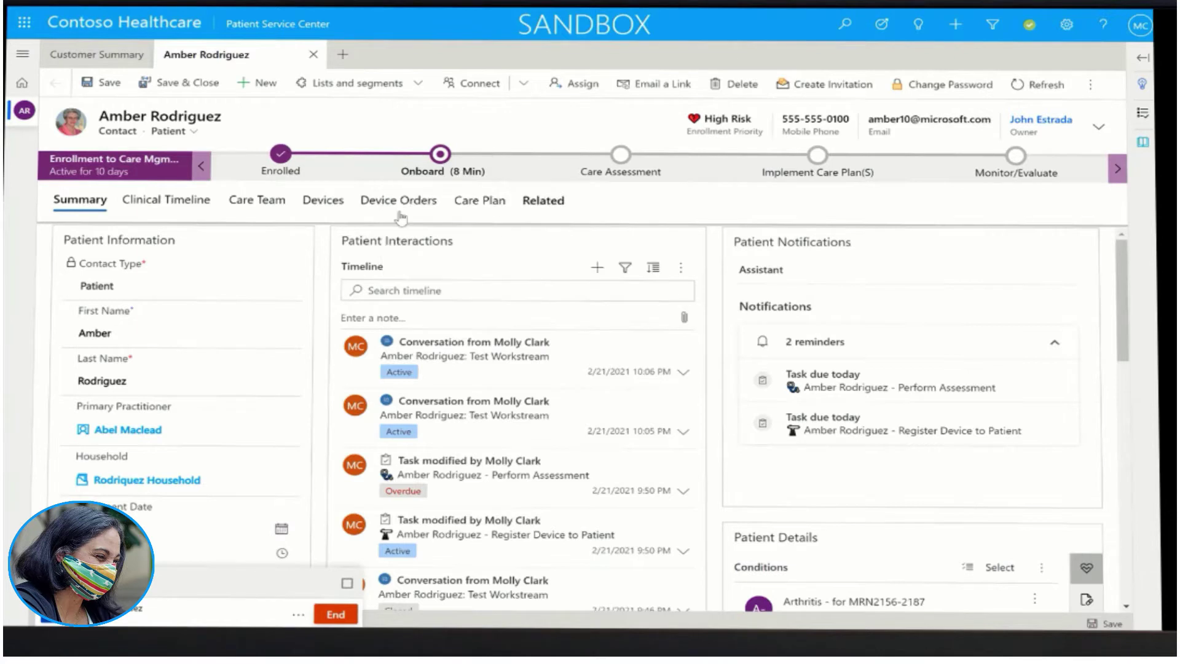
- Open the draft device order, set its priority to Critical, and advance to adding devices
{"action": "left_click", "coordinate": [369, 207]}
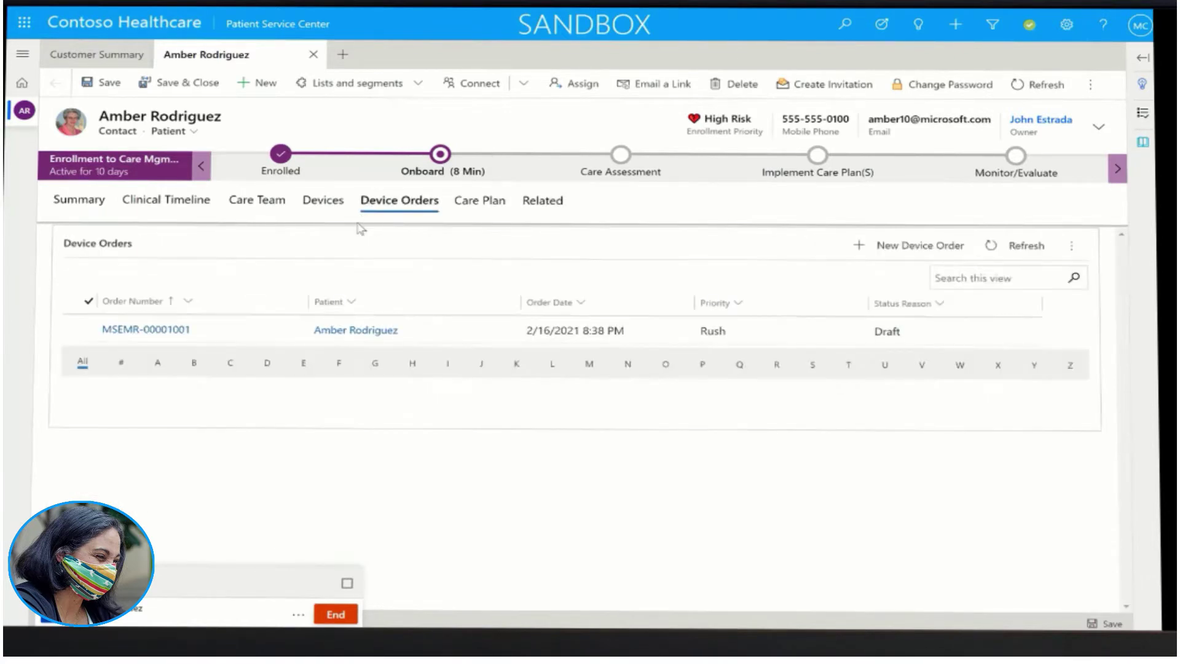
{"action": "double_click", "coordinate": [203, 332]}
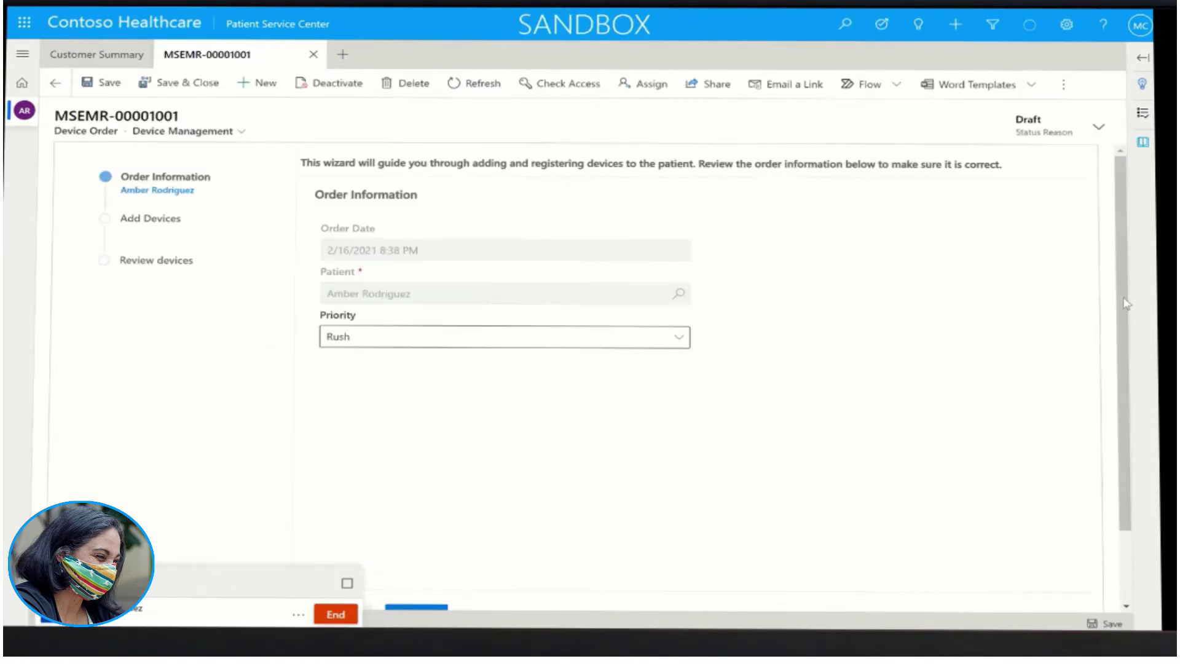
{"action": "left_click_drag", "start_coordinate": [1126, 304], "coordinate": [1132, 320]}
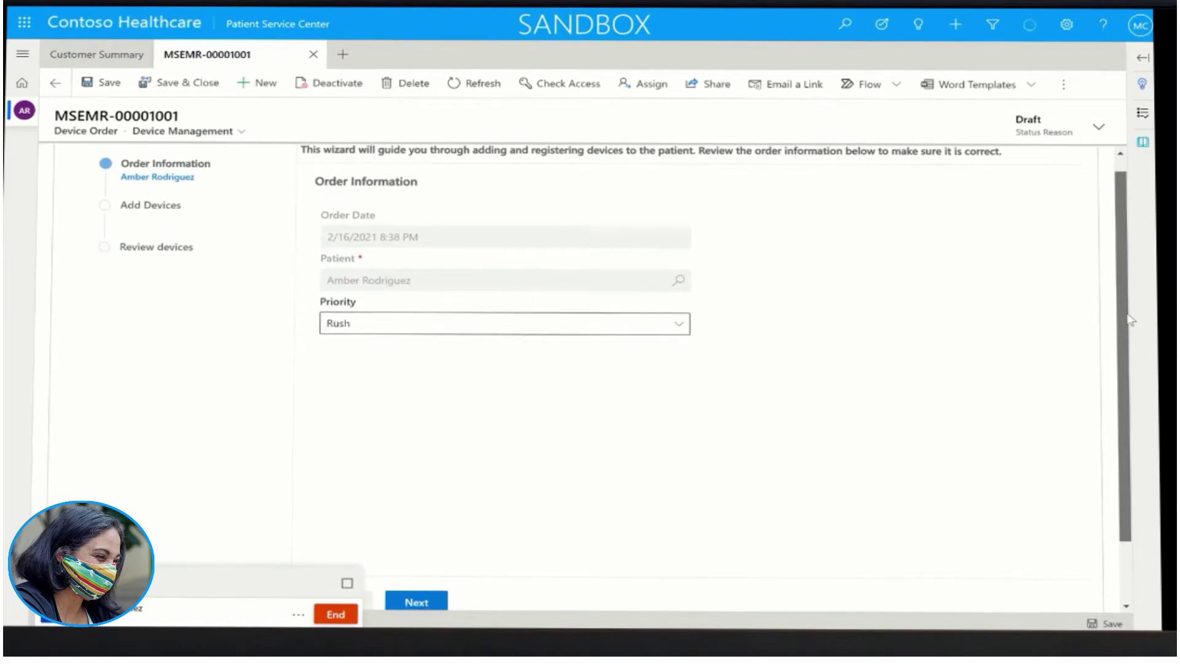
{"action": "left_click", "coordinate": [655, 336]}
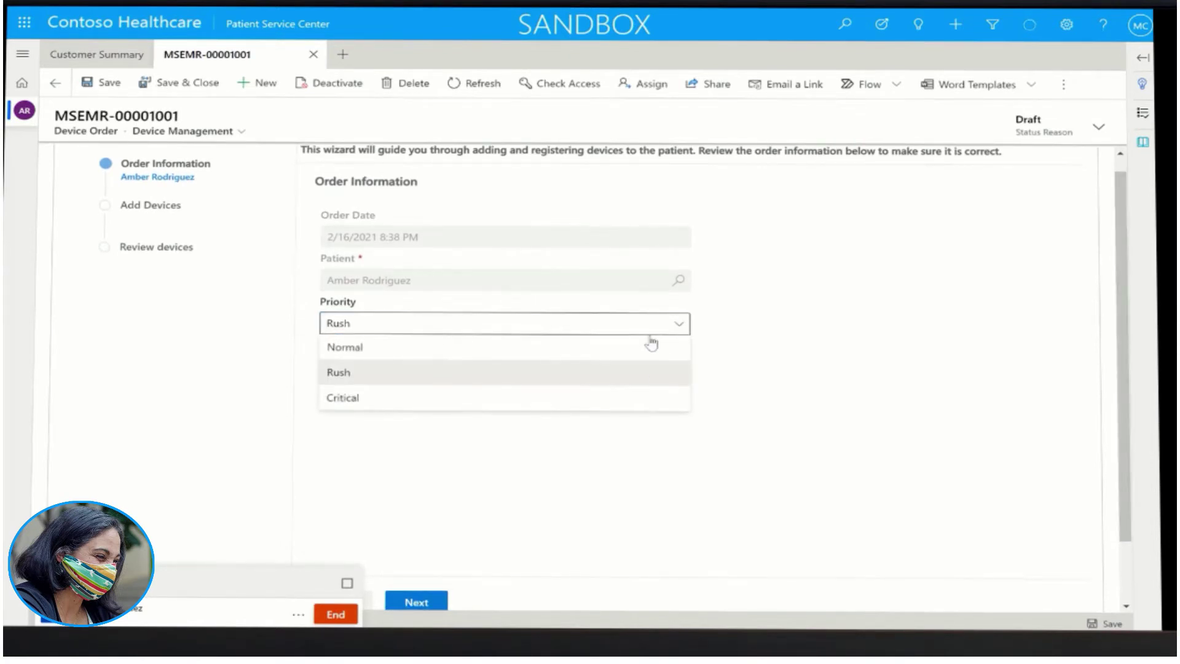
{"action": "left_click", "coordinate": [610, 399]}
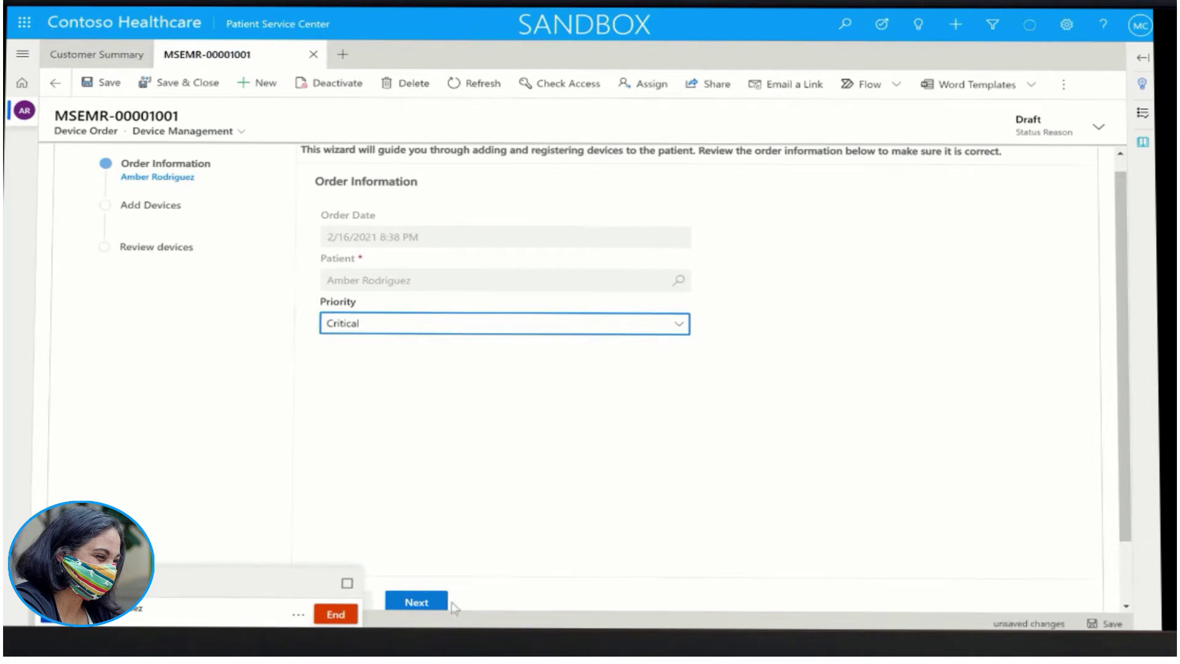
{"action": "left_click", "coordinate": [424, 602]}
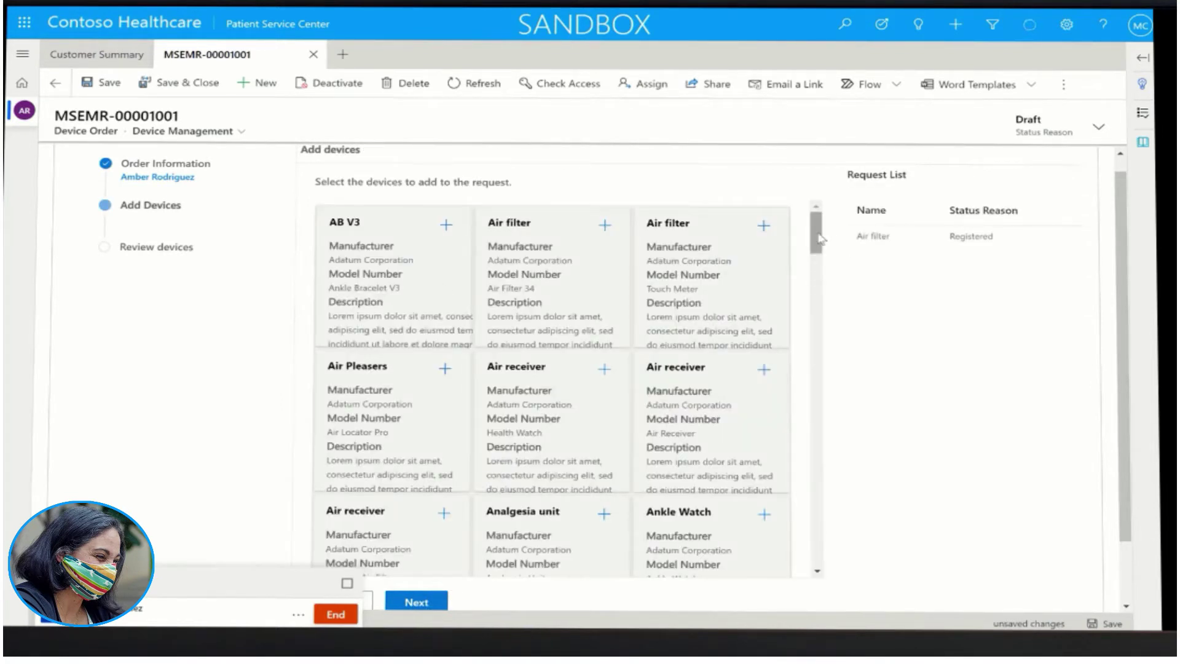
- Add the Blood Pressure Monitor and Breathing Machine to the request and go to review
{"action": "scroll", "coordinate": [815, 259], "scroll_direction": "down", "scroll_amount": 3}
{"action": "left_click_drag", "start_coordinate": [815, 258], "coordinate": [809, 290]}
{"action": "left_click", "coordinate": [764, 343]}
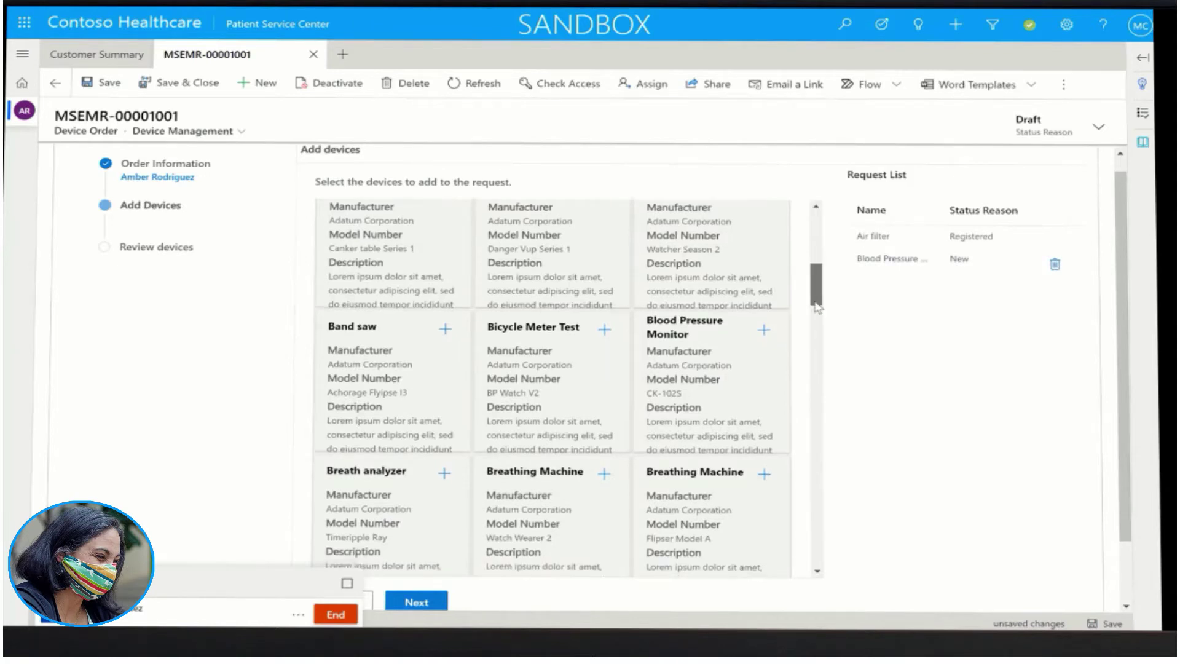
{"action": "scroll", "coordinate": [819, 302], "scroll_direction": "down", "scroll_amount": 1}
{"action": "left_click", "coordinate": [610, 435]}
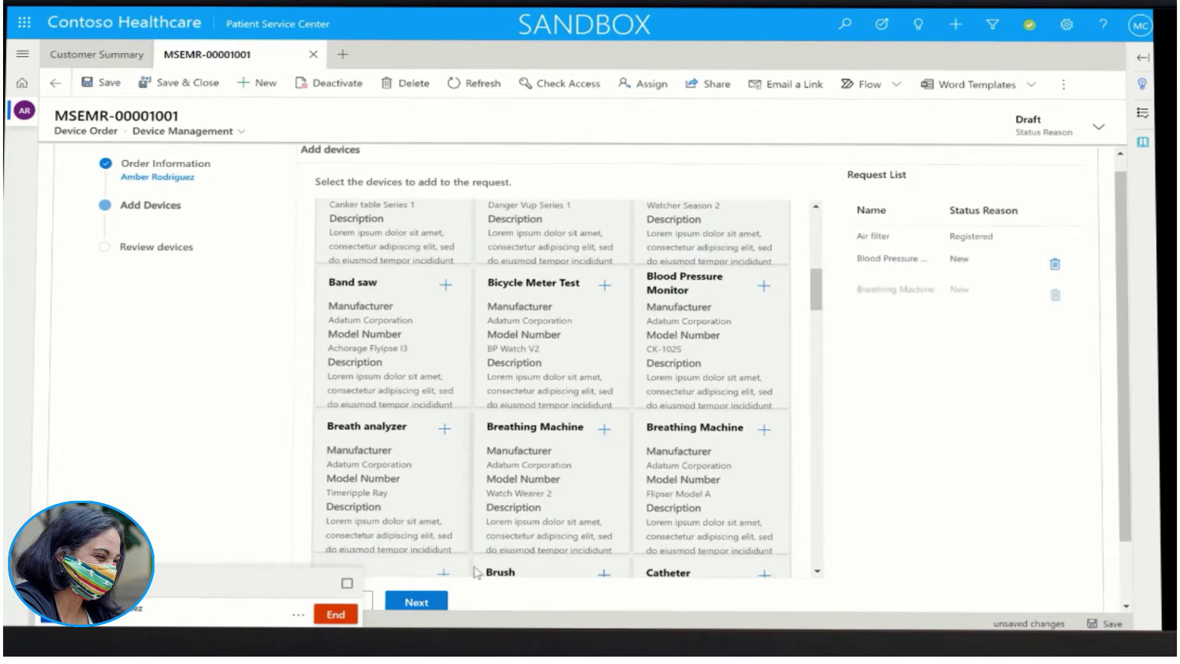
{"action": "left_click", "coordinate": [420, 604]}
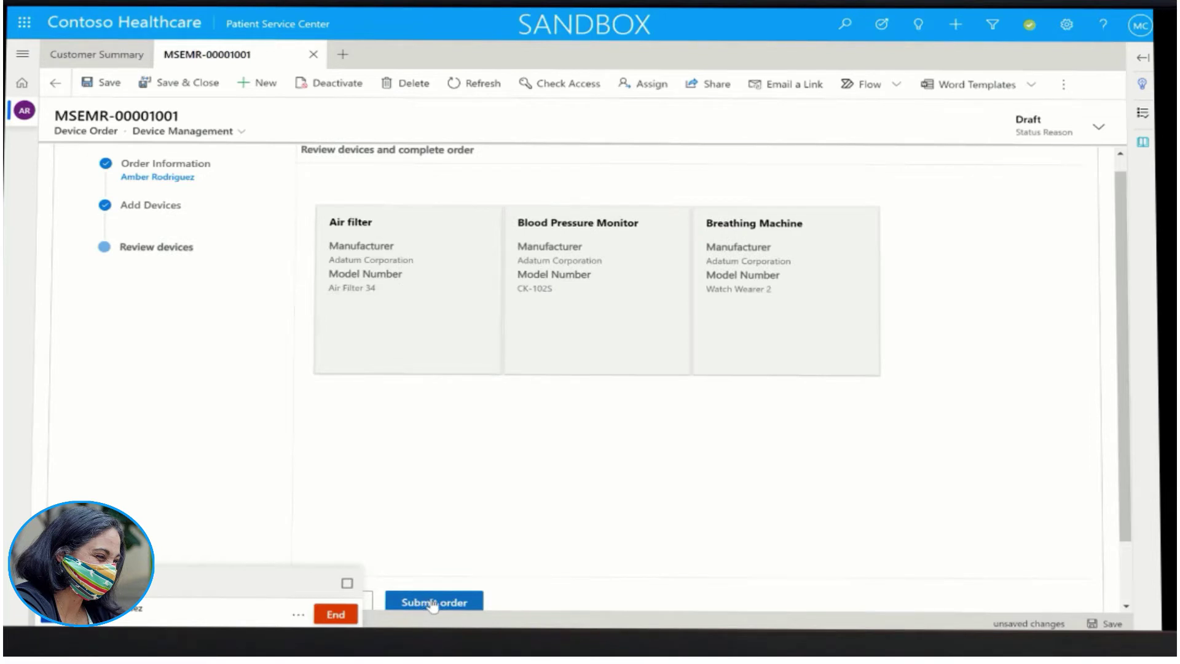
- Submit the device order and return to the patient's record once it saves
{"action": "left_click", "coordinate": [432, 603]}
{"action": "scroll", "coordinate": [1099, 429], "scroll_direction": "down", "scroll_amount": 2}
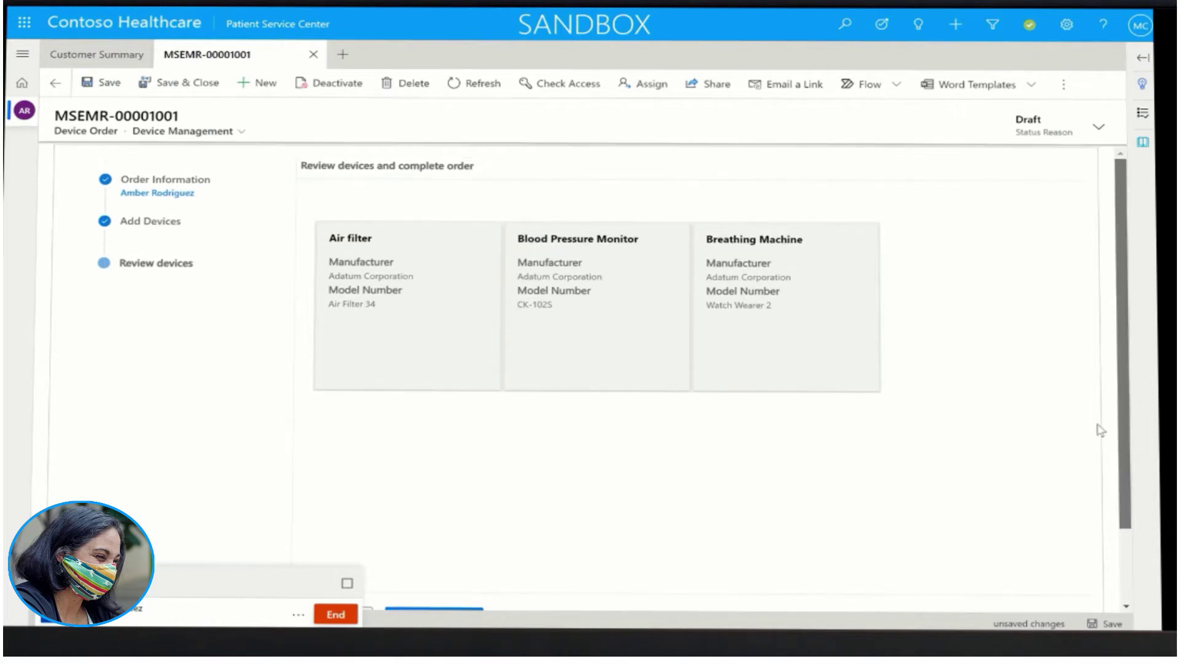
{"action": "left_click", "coordinate": [446, 530]}
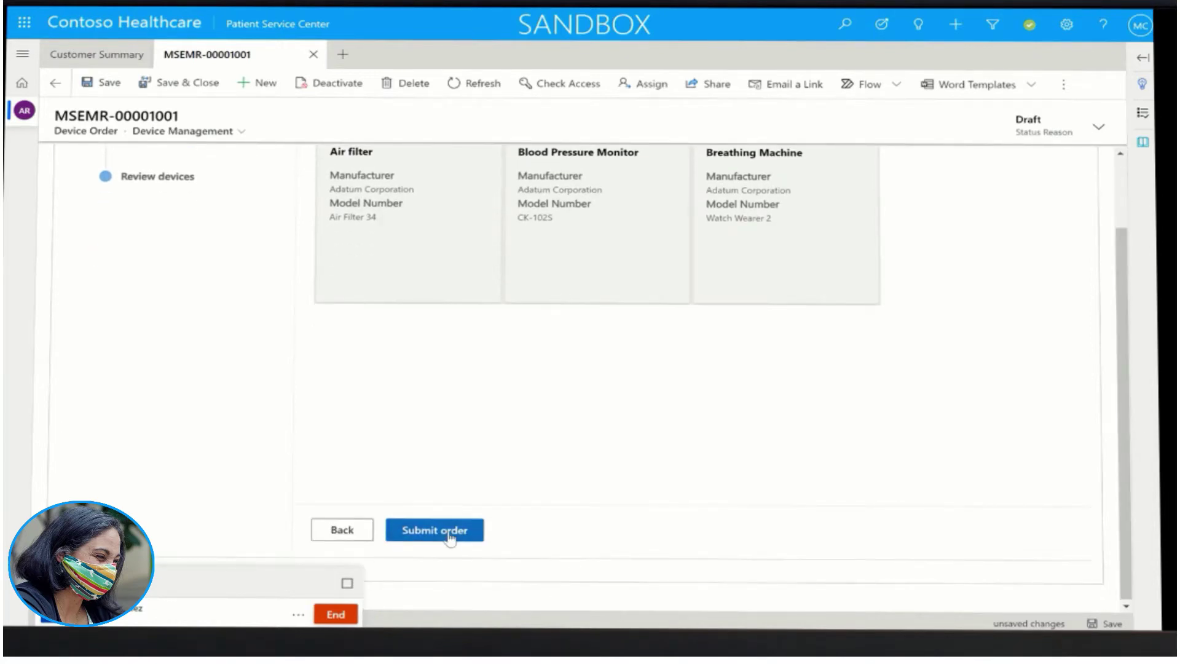
{"action": "scroll", "coordinate": [519, 422], "scroll_direction": "up", "scroll_amount": 3}
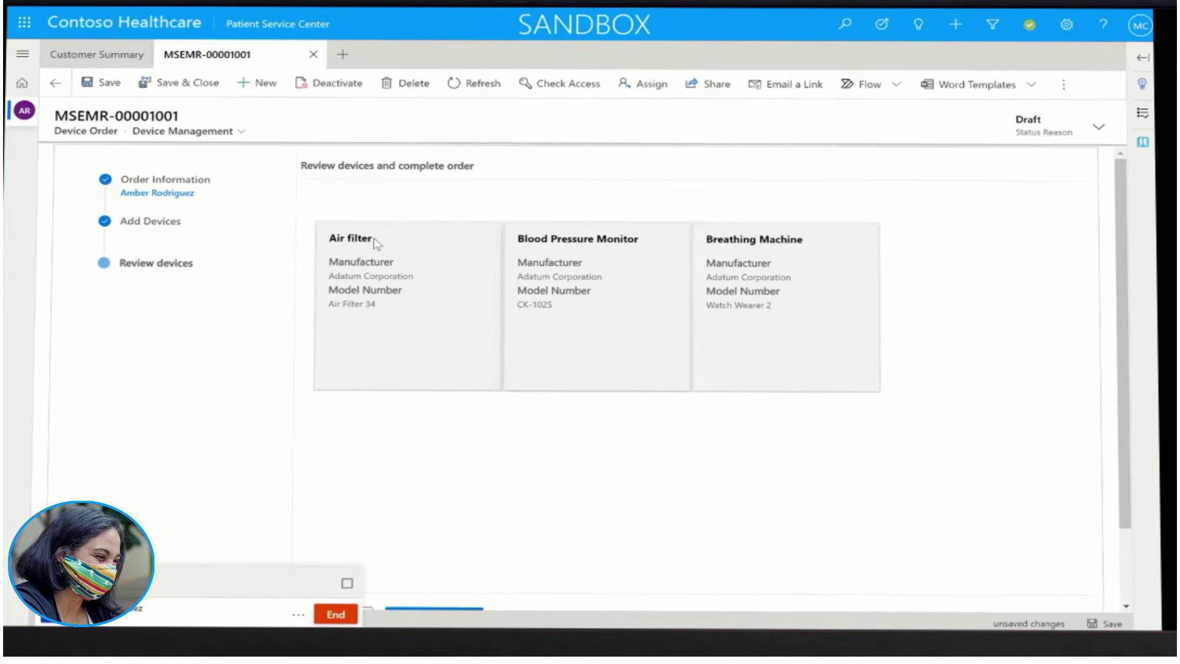
{"action": "left_click", "coordinate": [62, 87]}
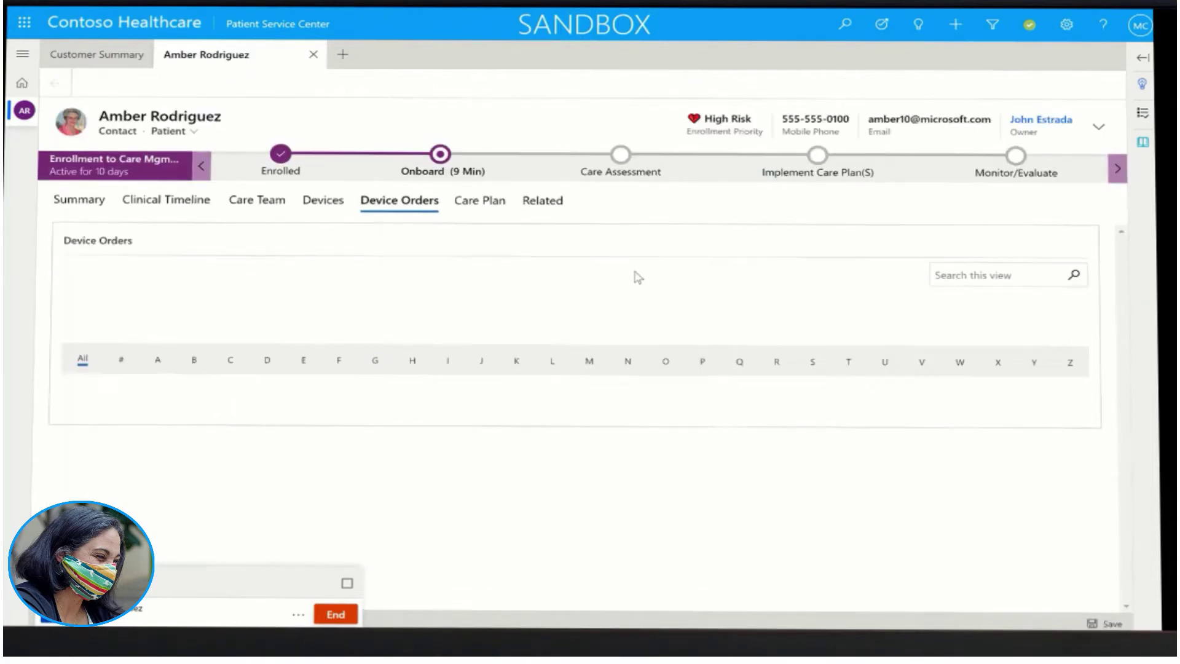
- Mark the onboard package sent on 2/21/2021 and advance the patient to Care Assessment
{"action": "left_click", "coordinate": [462, 167]}
{"action": "left_click", "coordinate": [560, 246]}
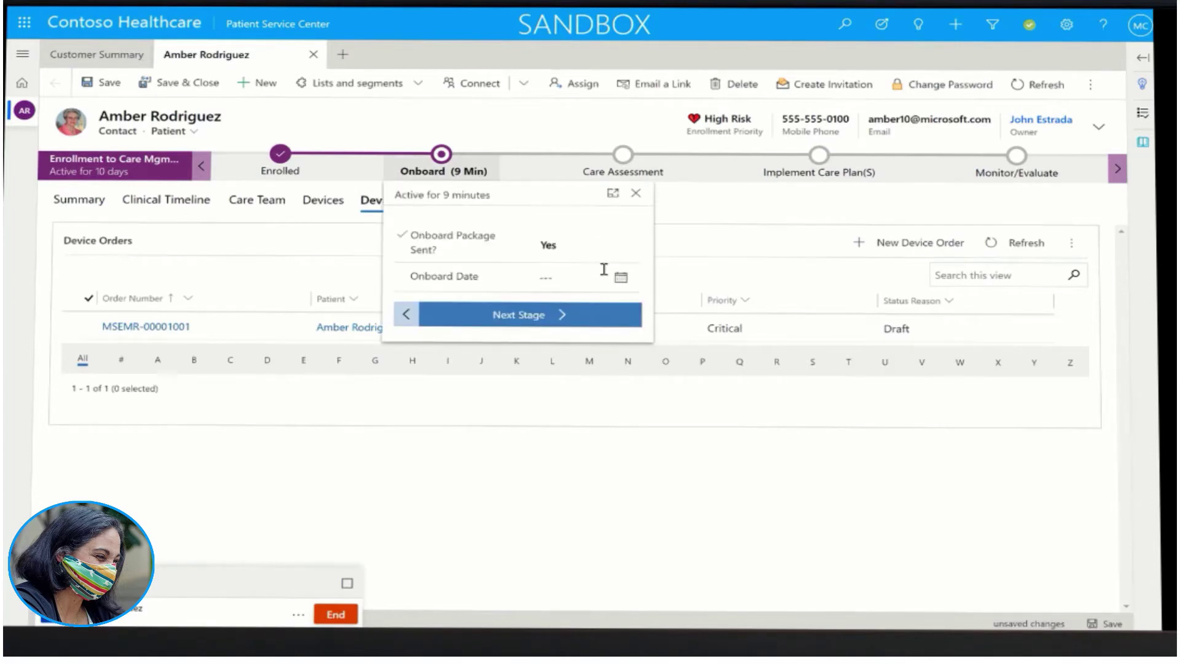
{"action": "left_click", "coordinate": [620, 279]}
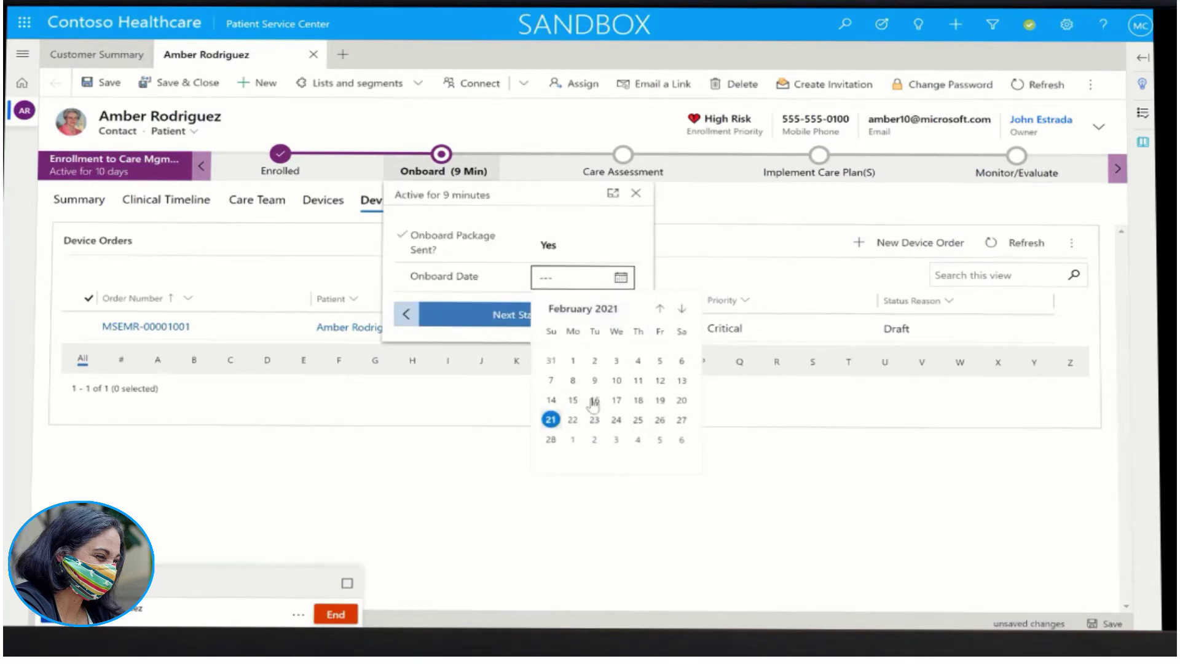
{"action": "left_click", "coordinate": [552, 420]}
{"action": "left_click", "coordinate": [553, 319]}
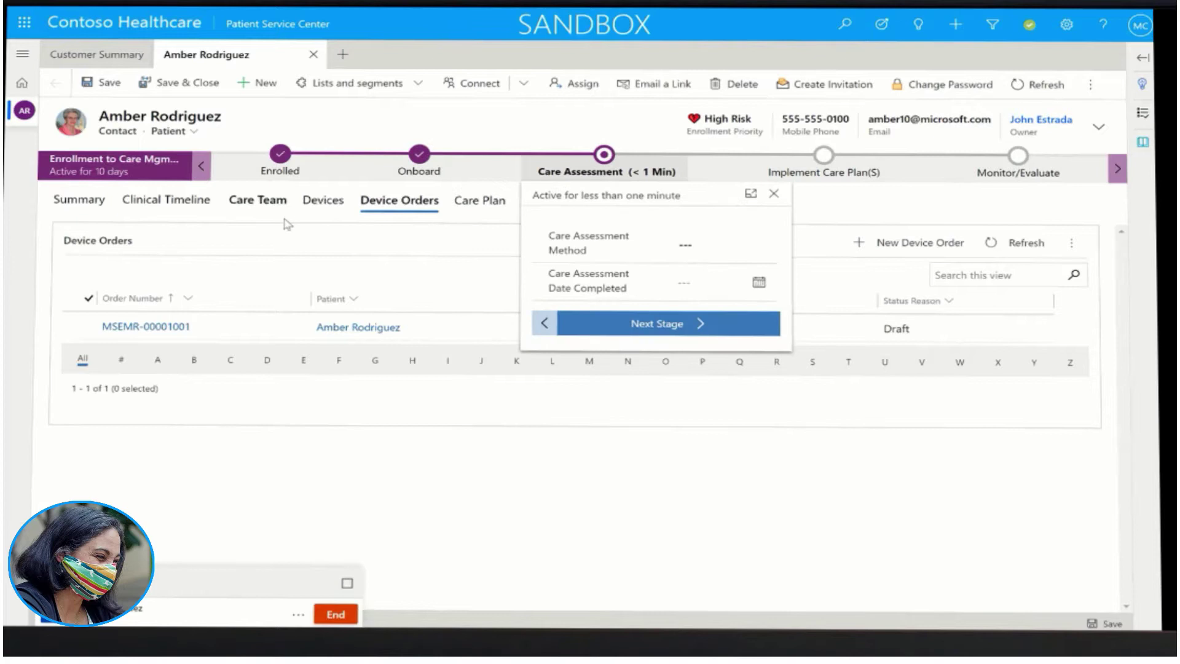
- On the Summary, complete the Register Device to Patient reminder
{"action": "left_click", "coordinate": [83, 201]}
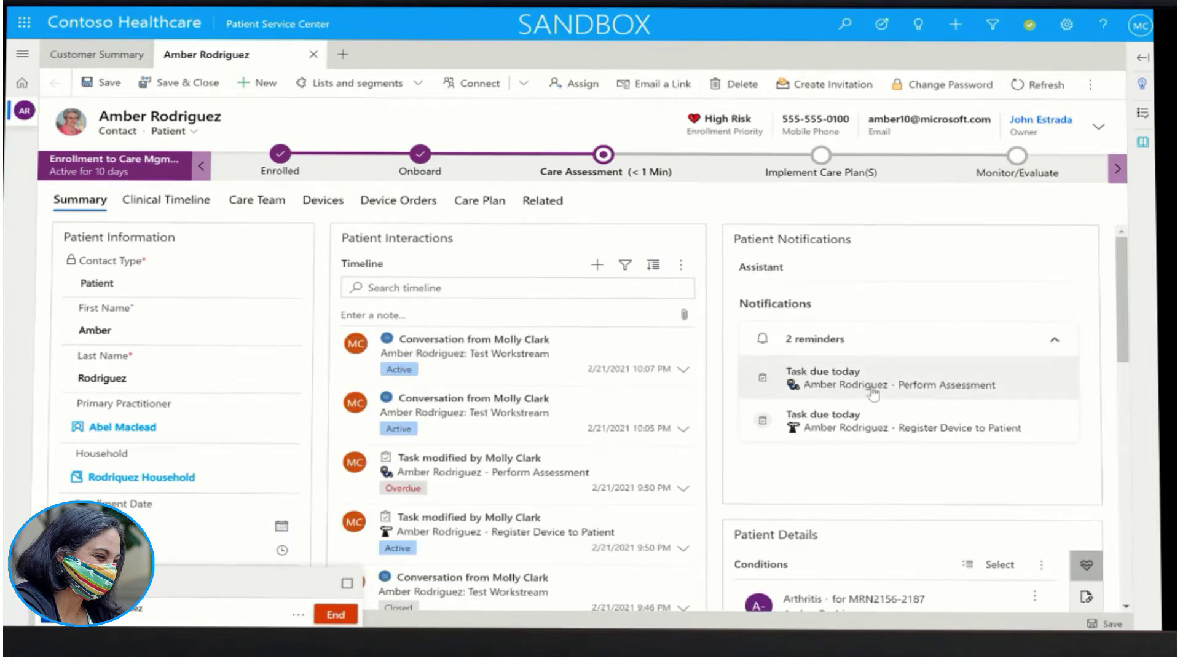
{"action": "left_click", "coordinate": [876, 429]}
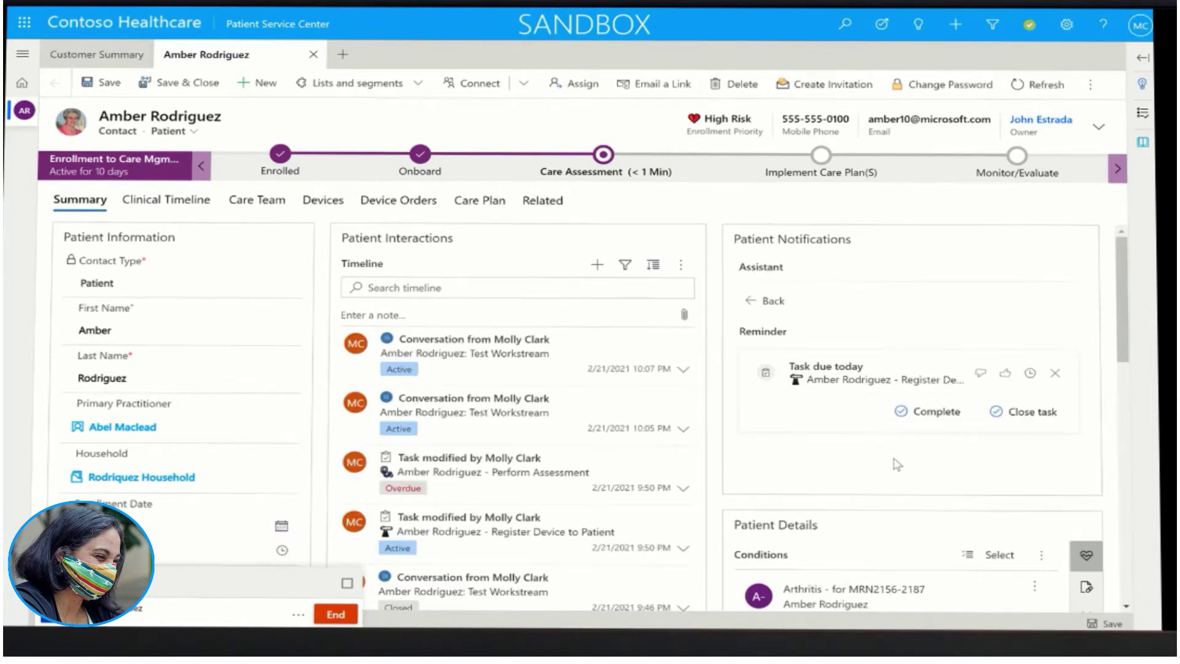
{"action": "left_click", "coordinate": [928, 418]}
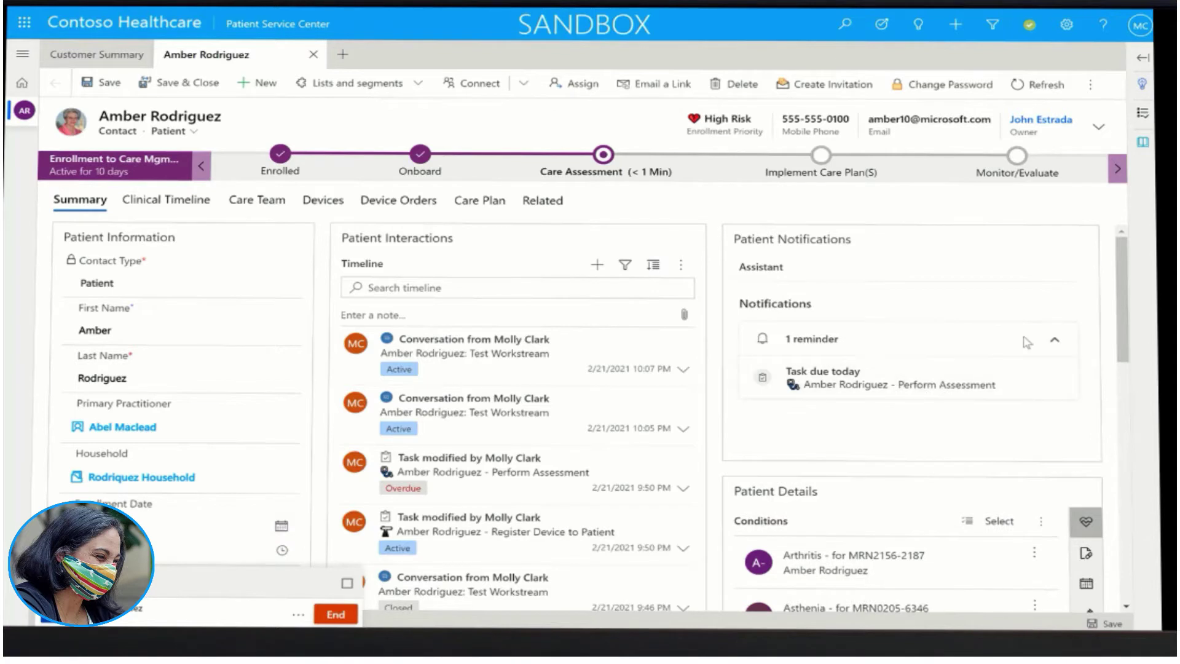
- Open Agent scripts in the side pane, check off Verification, and expand Welcome Script and Perform Assessment
{"action": "left_click", "coordinate": [1144, 59]}
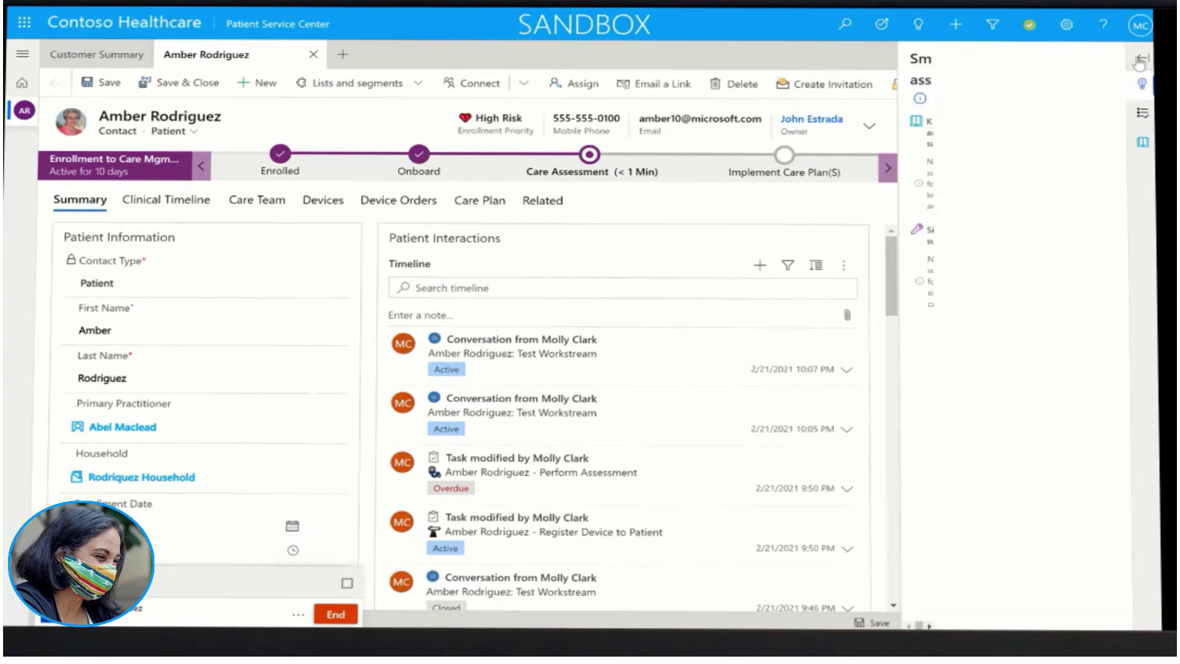
{"action": "left_click", "coordinate": [1141, 117]}
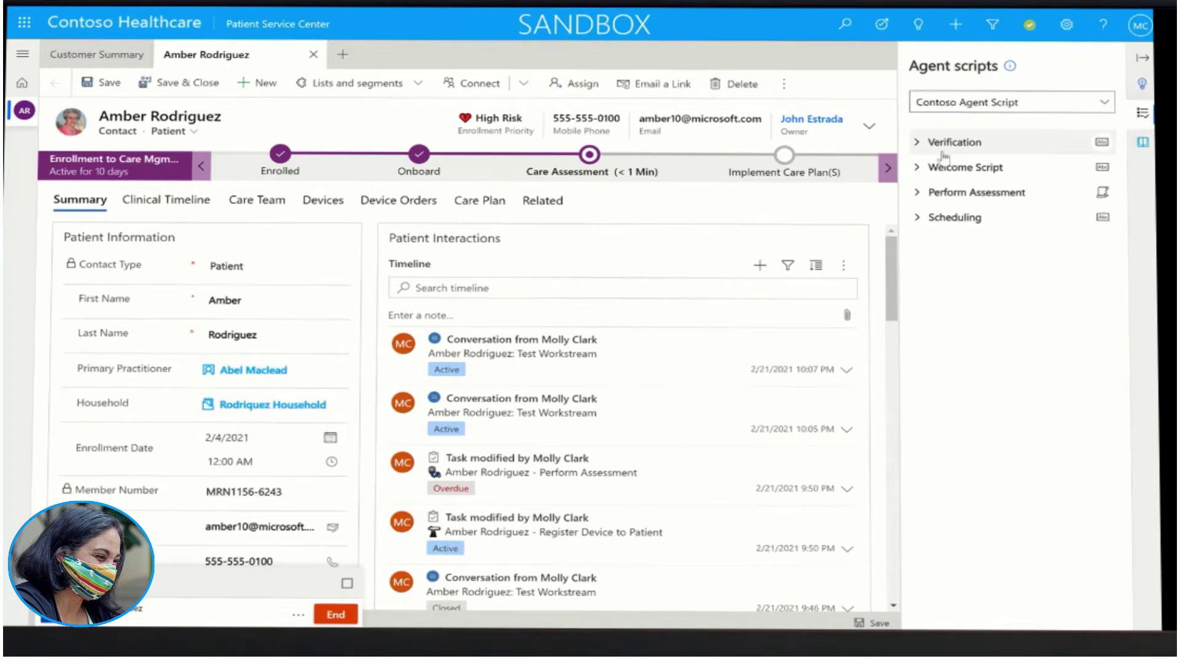
{"action": "left_click", "coordinate": [922, 142]}
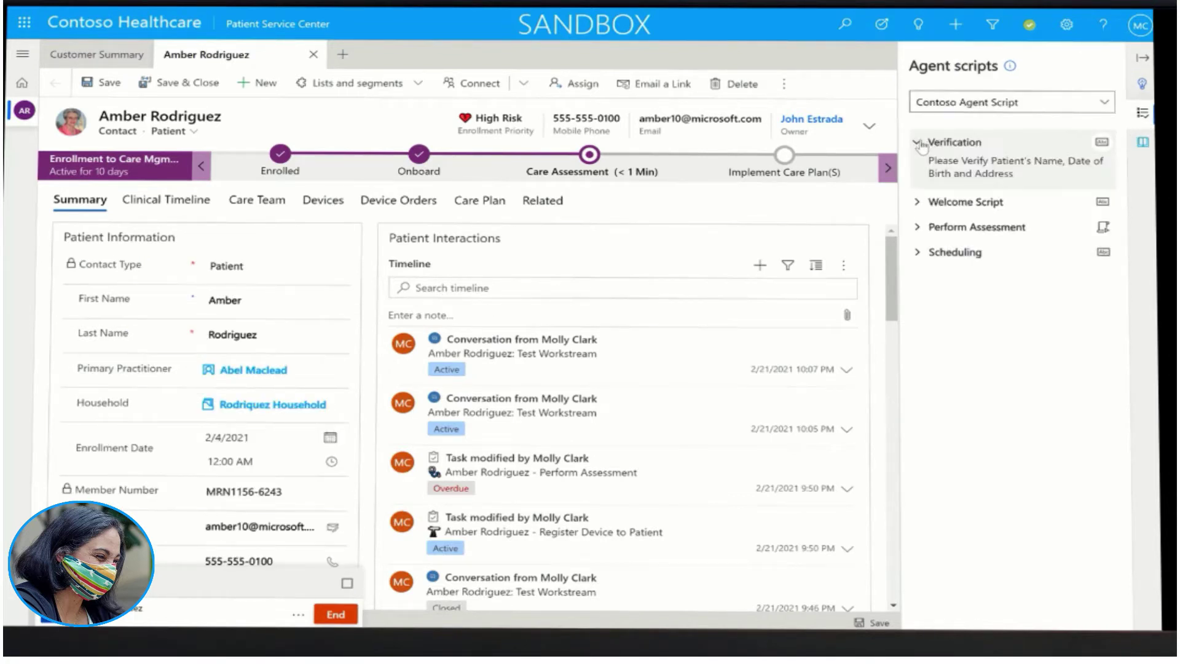
{"action": "left_click", "coordinate": [1102, 142]}
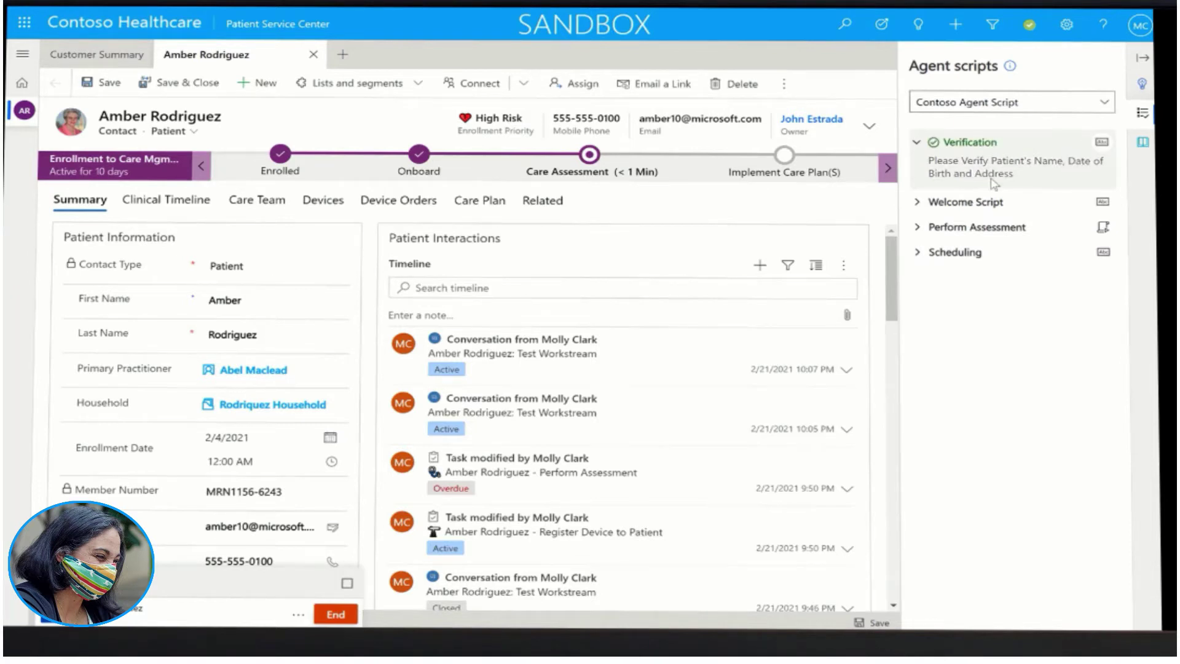
{"action": "left_click", "coordinate": [925, 203]}
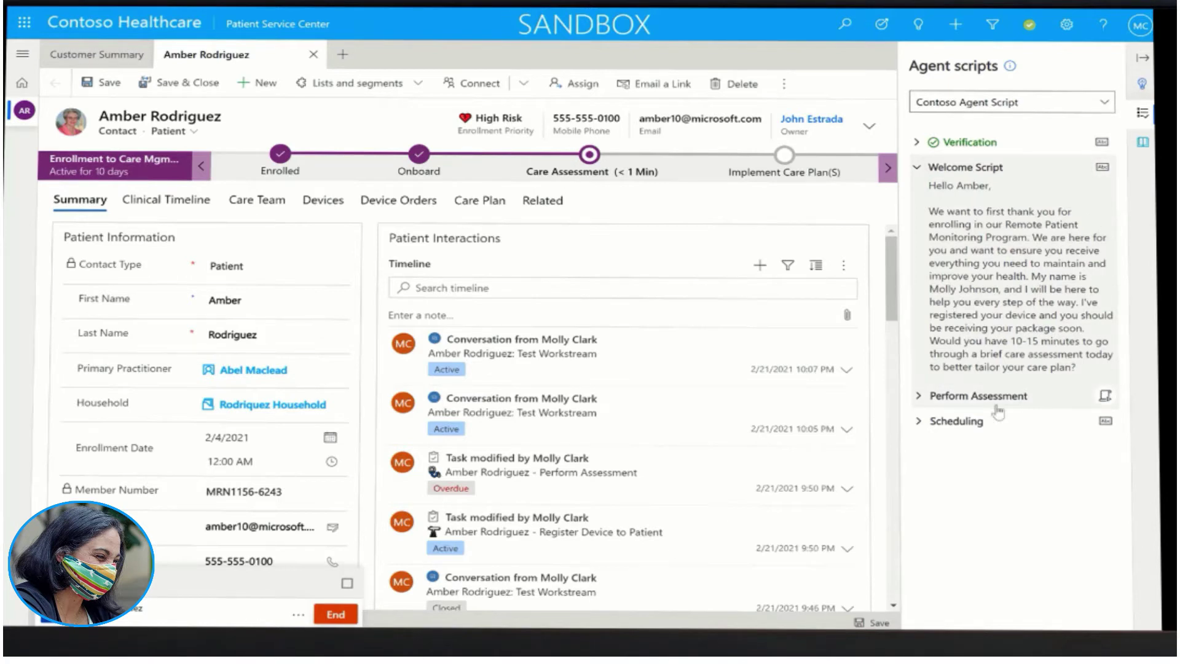
{"action": "left_click", "coordinate": [918, 397]}
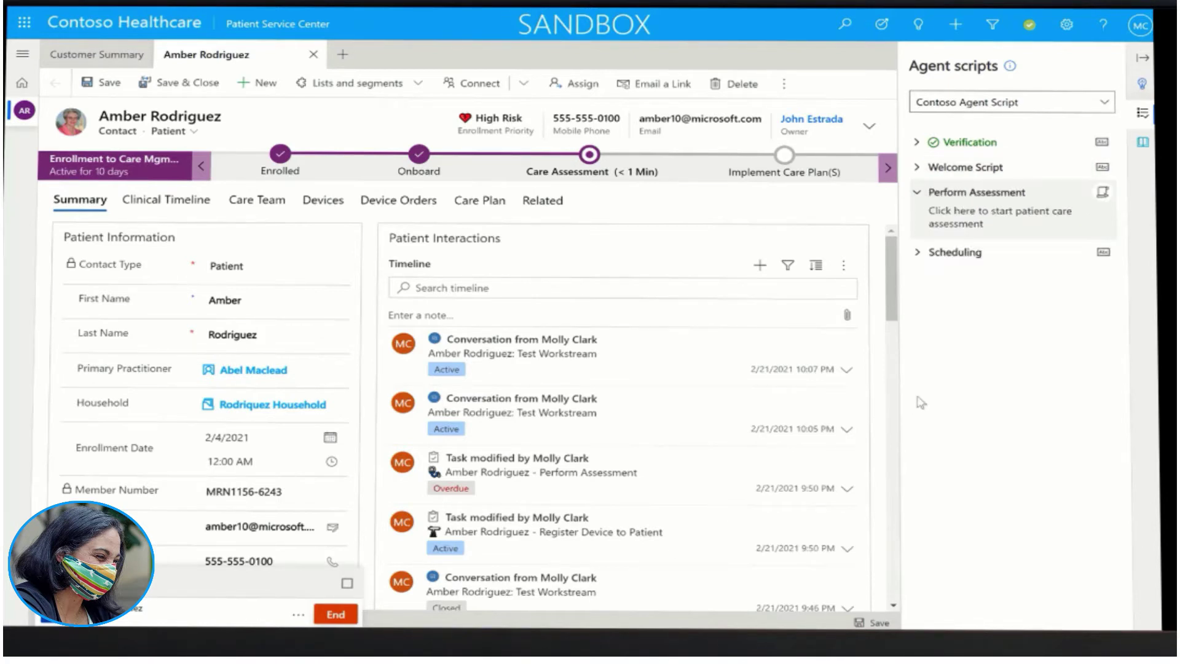
- Answer the assessment survey: Very good, 4 or more stays, 4 to 6 visits, No, No, and save
{"action": "left_click", "coordinate": [1101, 195]}
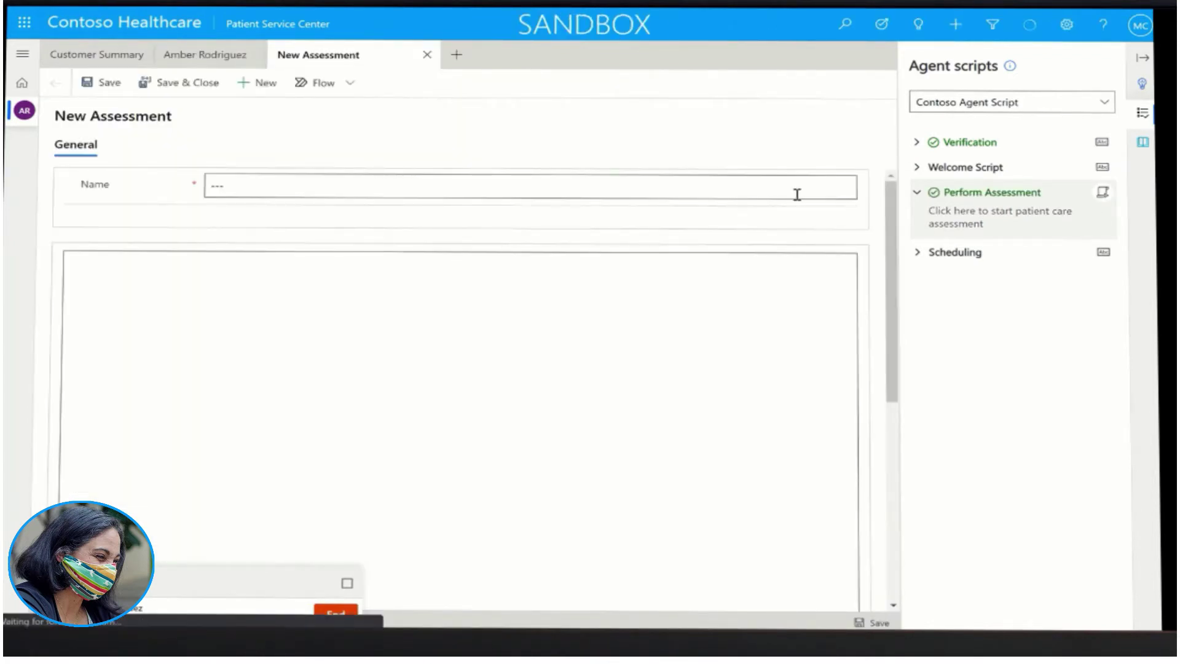
{"action": "left_click", "coordinate": [1141, 60]}
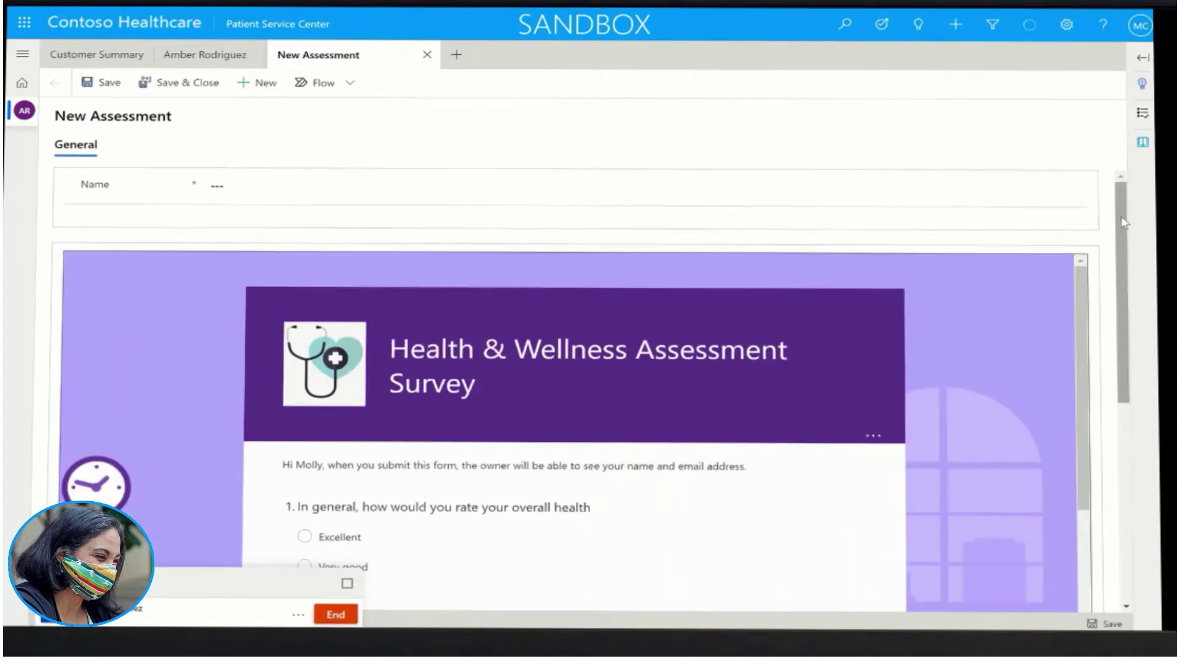
{"action": "left_click_drag", "start_coordinate": [1122, 223], "coordinate": [1120, 308]}
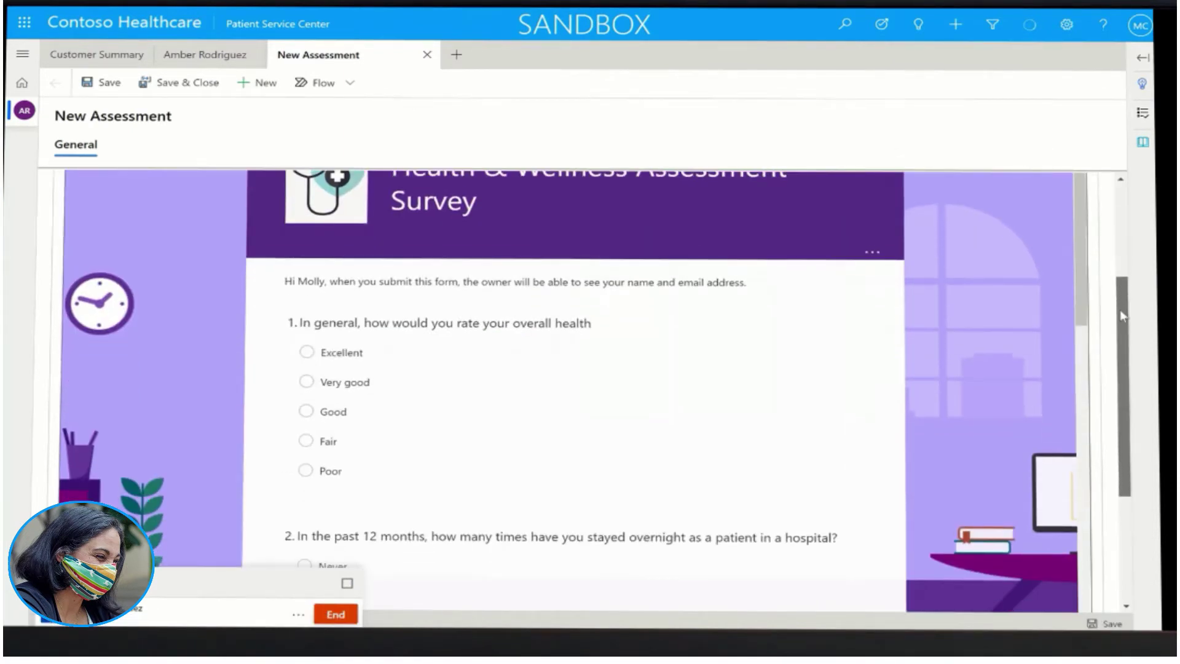
{"action": "left_click", "coordinate": [329, 381]}
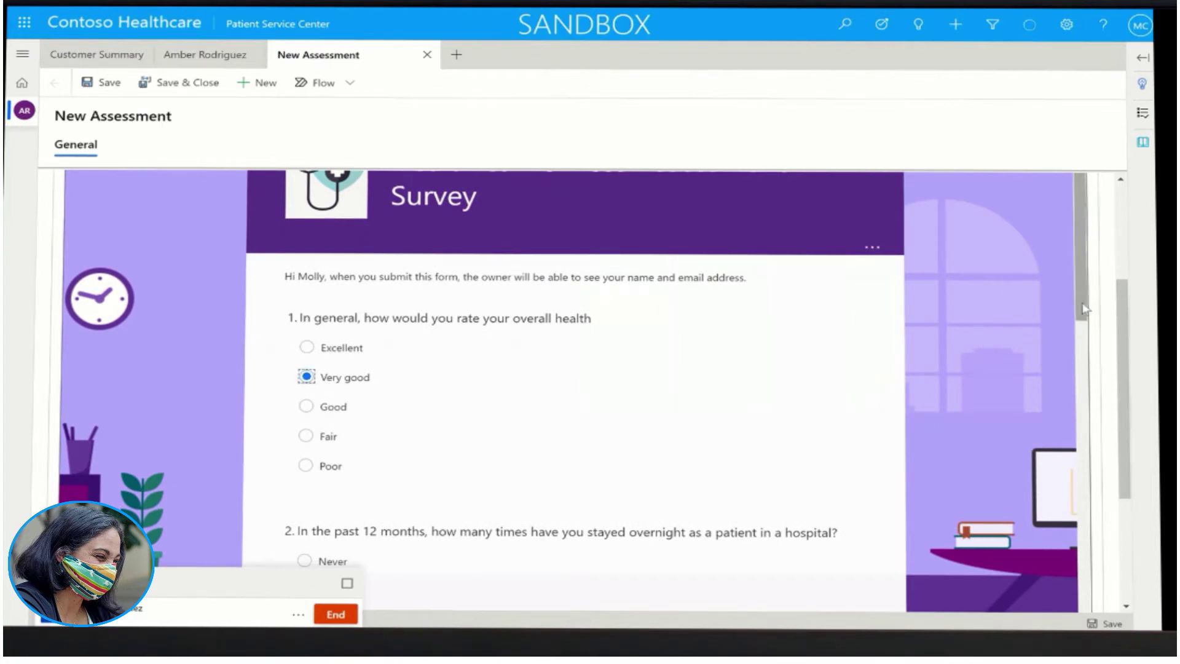
{"action": "scroll", "coordinate": [1059, 363], "scroll_direction": "down", "scroll_amount": 3}
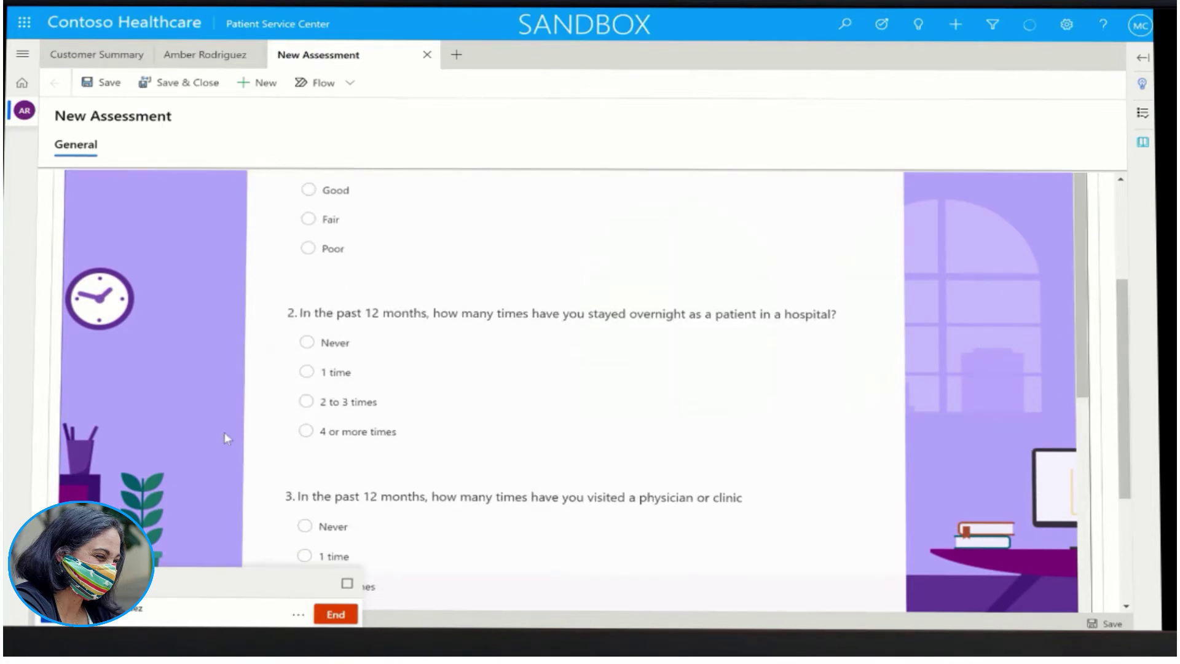
{"action": "left_click", "coordinate": [350, 431]}
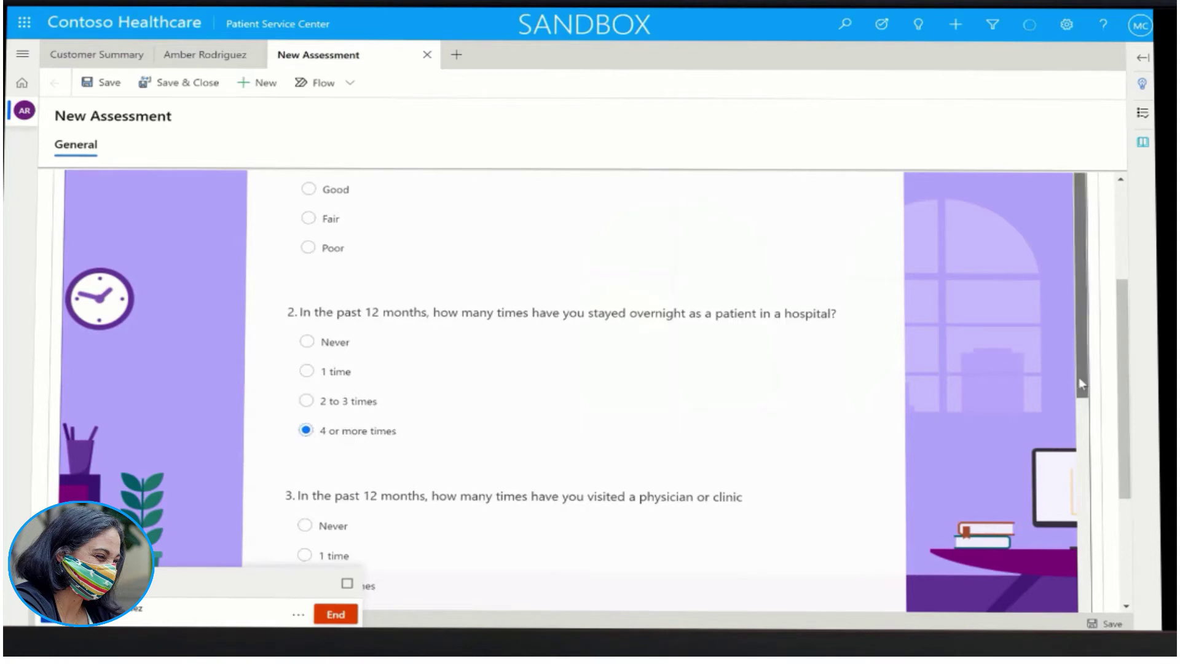
{"action": "scroll", "coordinate": [1079, 378], "scroll_direction": "down", "scroll_amount": 5}
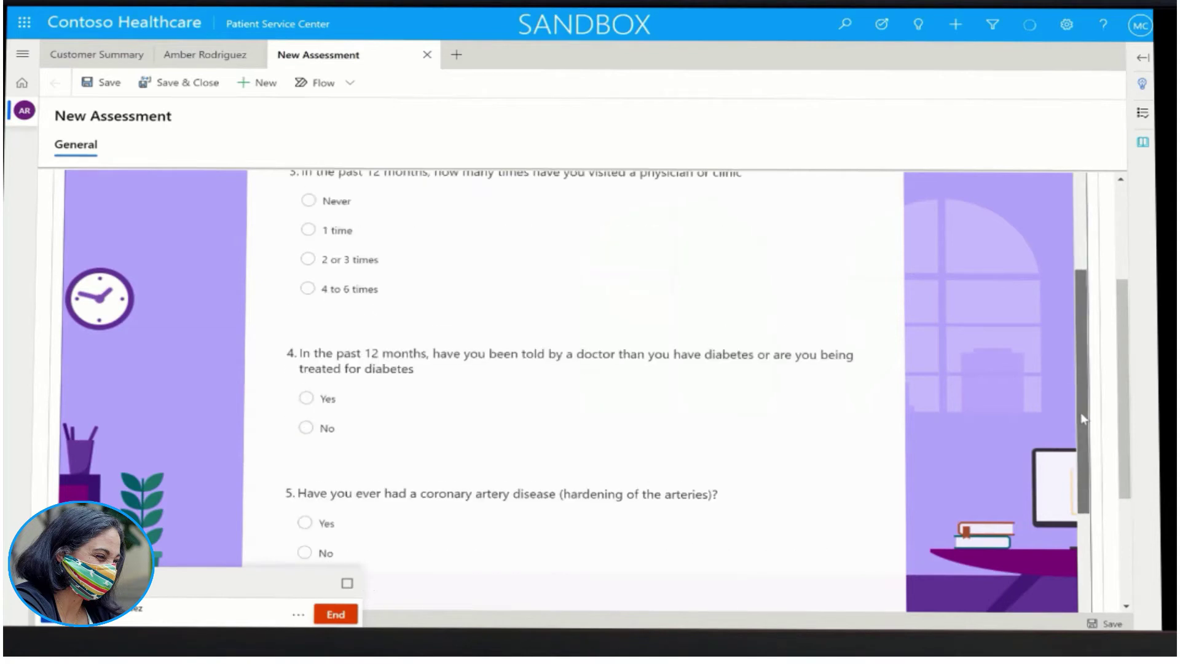
{"action": "left_click", "coordinate": [354, 289]}
{"action": "left_click", "coordinate": [329, 423]}
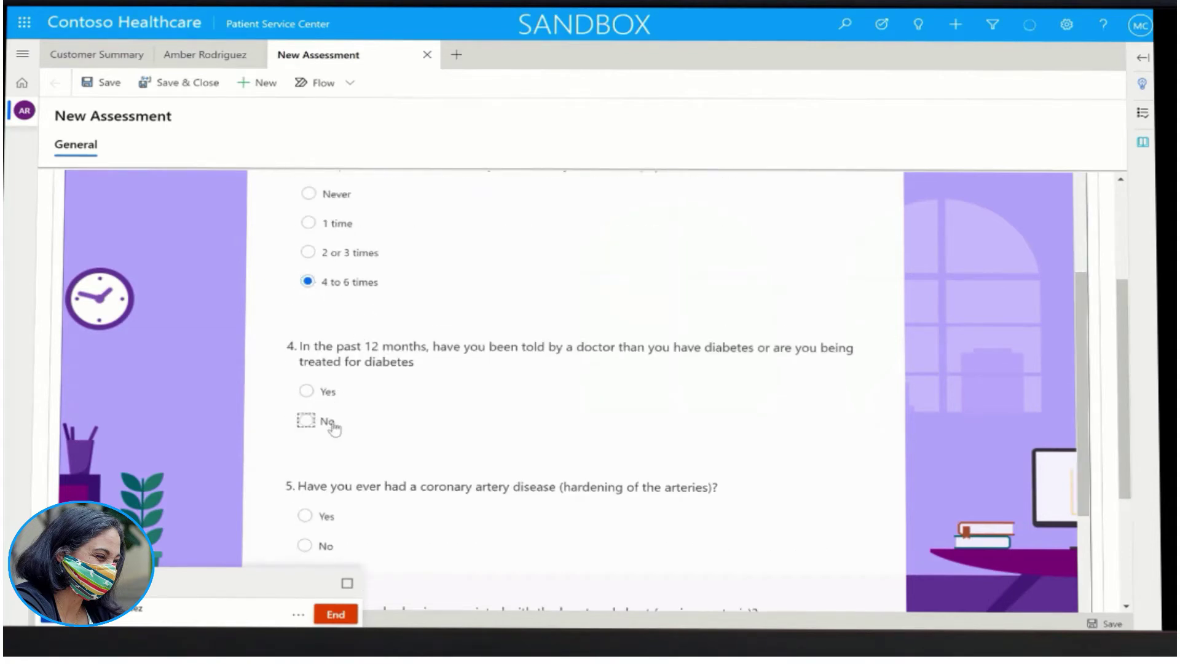
{"action": "left_click", "coordinate": [324, 545]}
{"action": "left_click", "coordinate": [92, 82]}
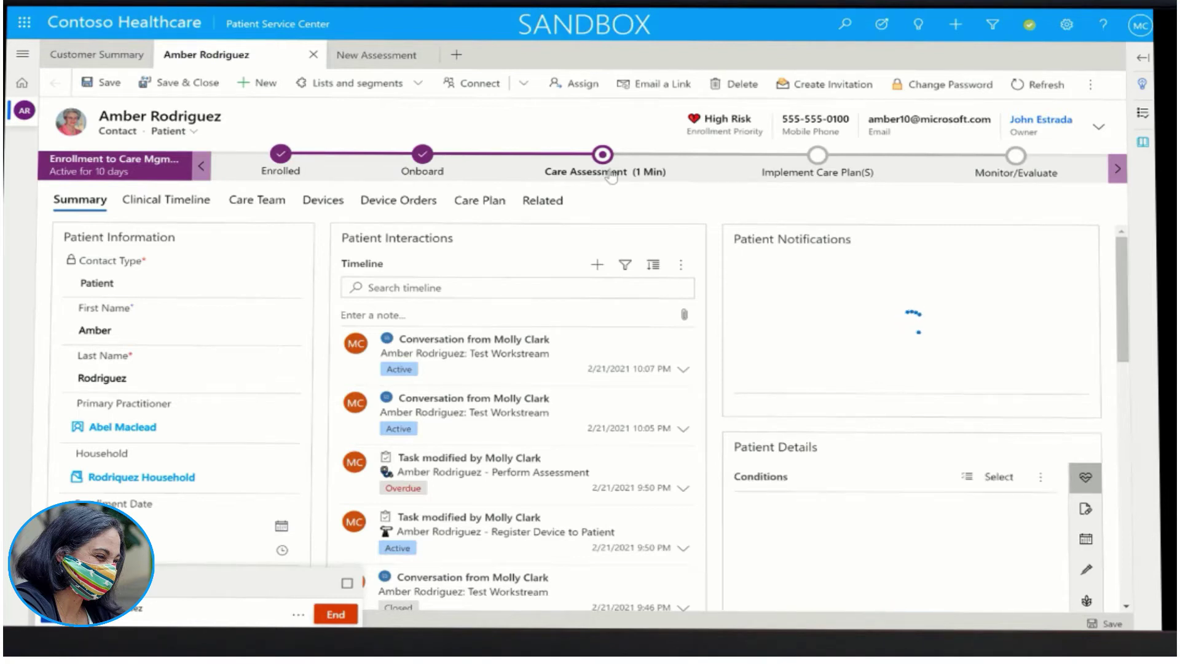
- Set the Care Assessment method to Over the Phone and its completion date to 2/21/2021
{"action": "left_click", "coordinate": [613, 174]}
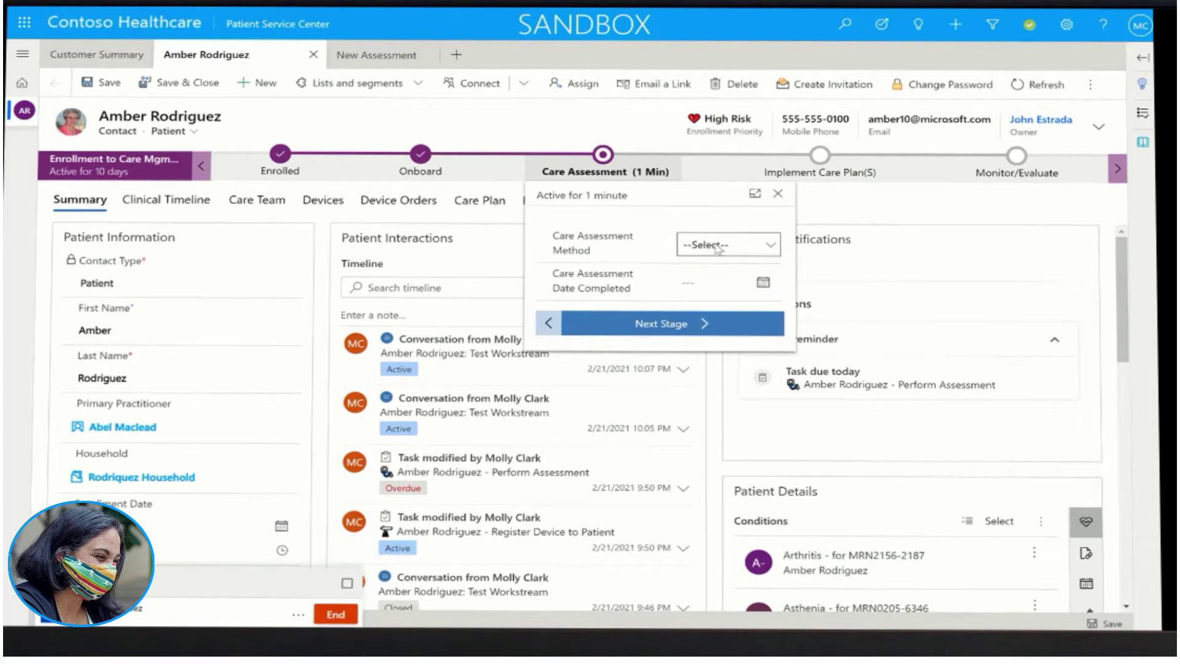
{"action": "left_click", "coordinate": [718, 249]}
{"action": "left_click", "coordinate": [726, 314]}
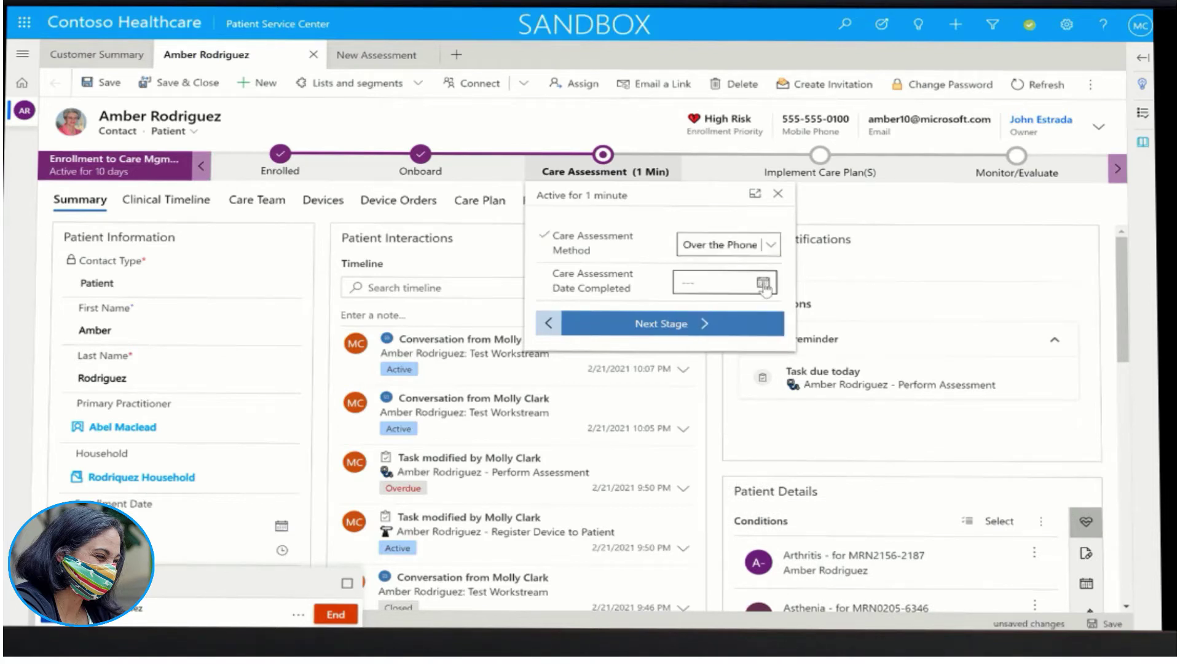
{"action": "left_click", "coordinate": [764, 284]}
{"action": "left_click", "coordinate": [703, 427]}
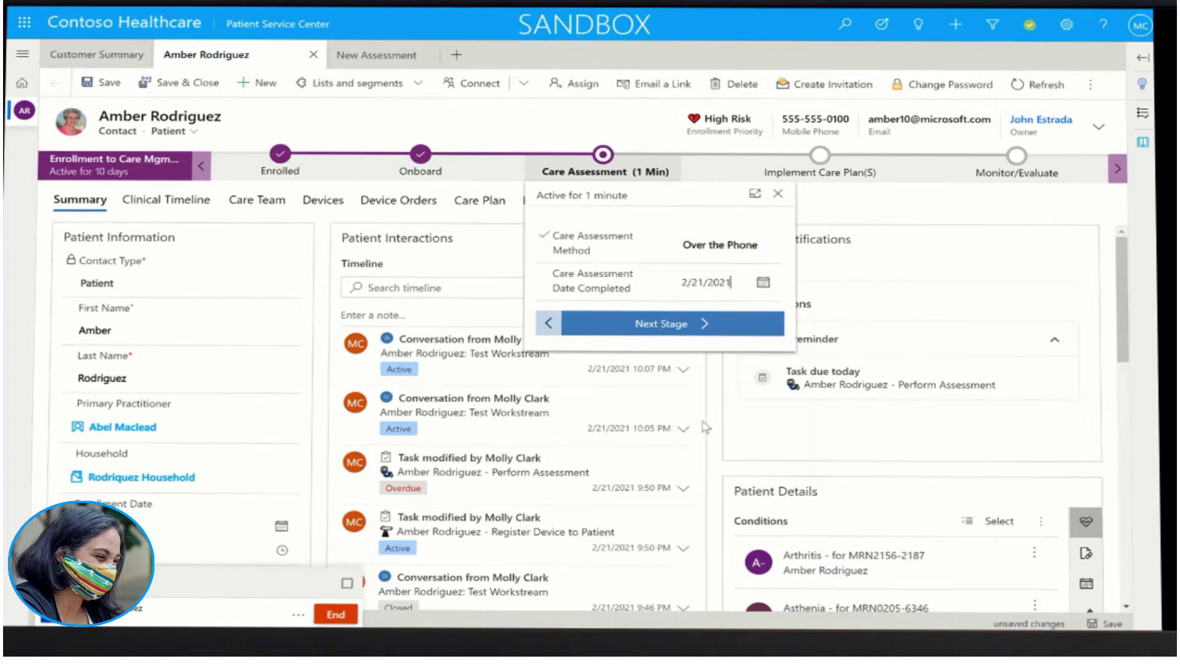
- Advance the patient to Implement Care Plan and expand the Perform Assessment reminder's actions
{"action": "left_click", "coordinate": [706, 330]}
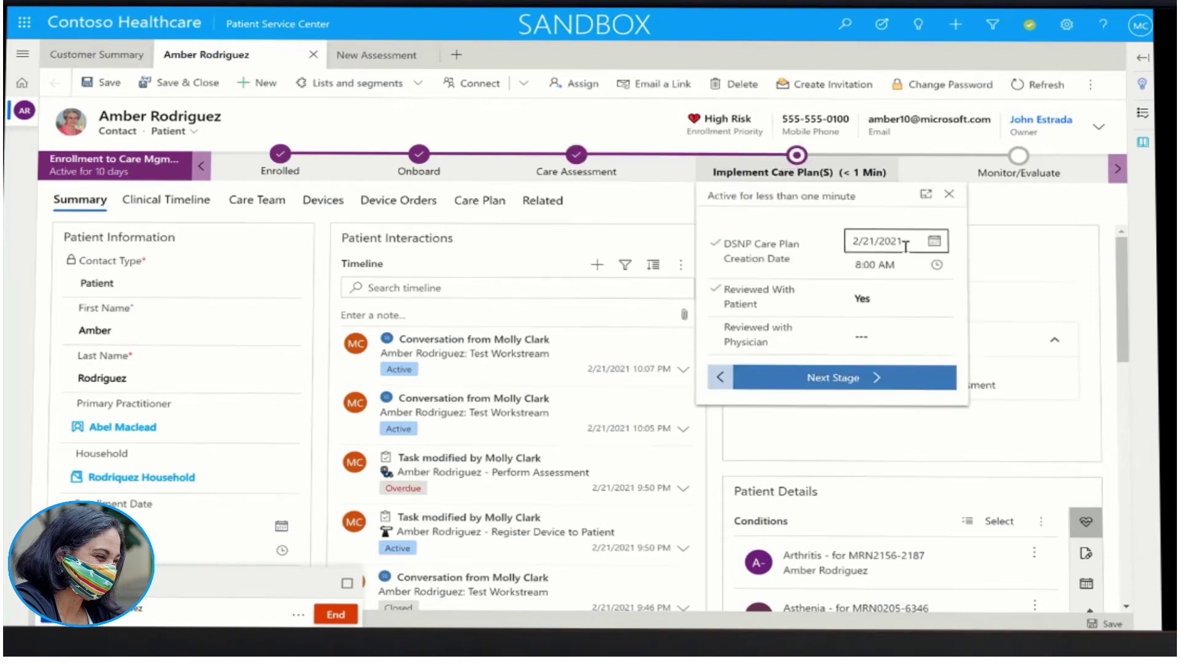
{"action": "left_click", "coordinate": [950, 194]}
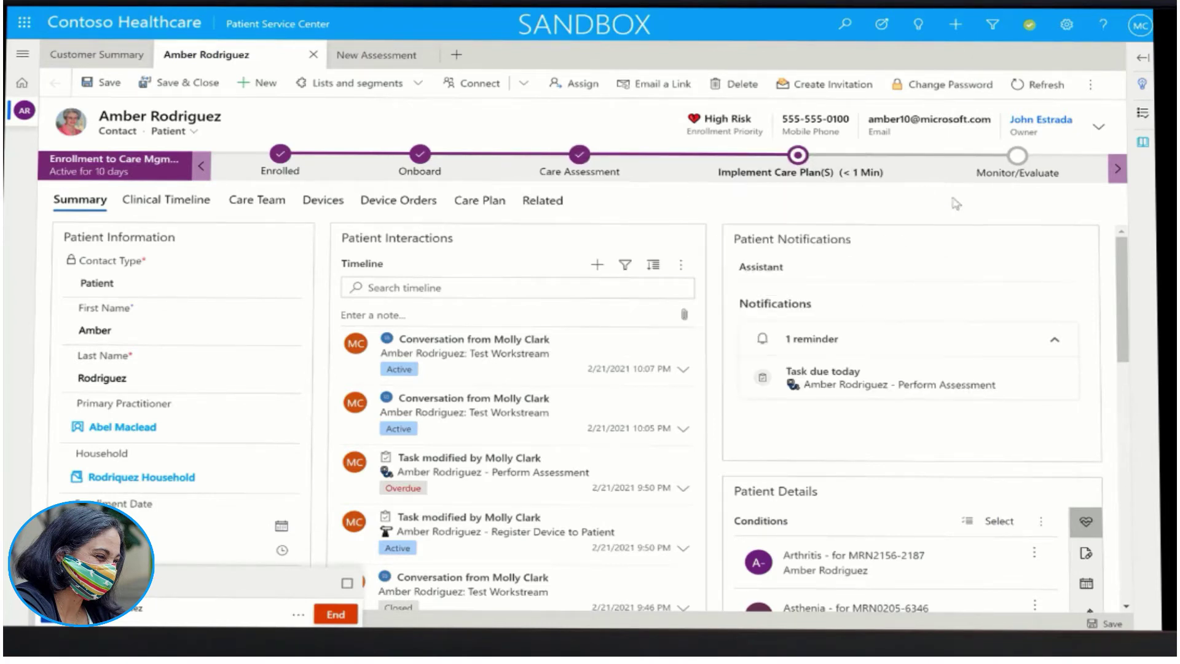
{"action": "left_click", "coordinate": [884, 395]}
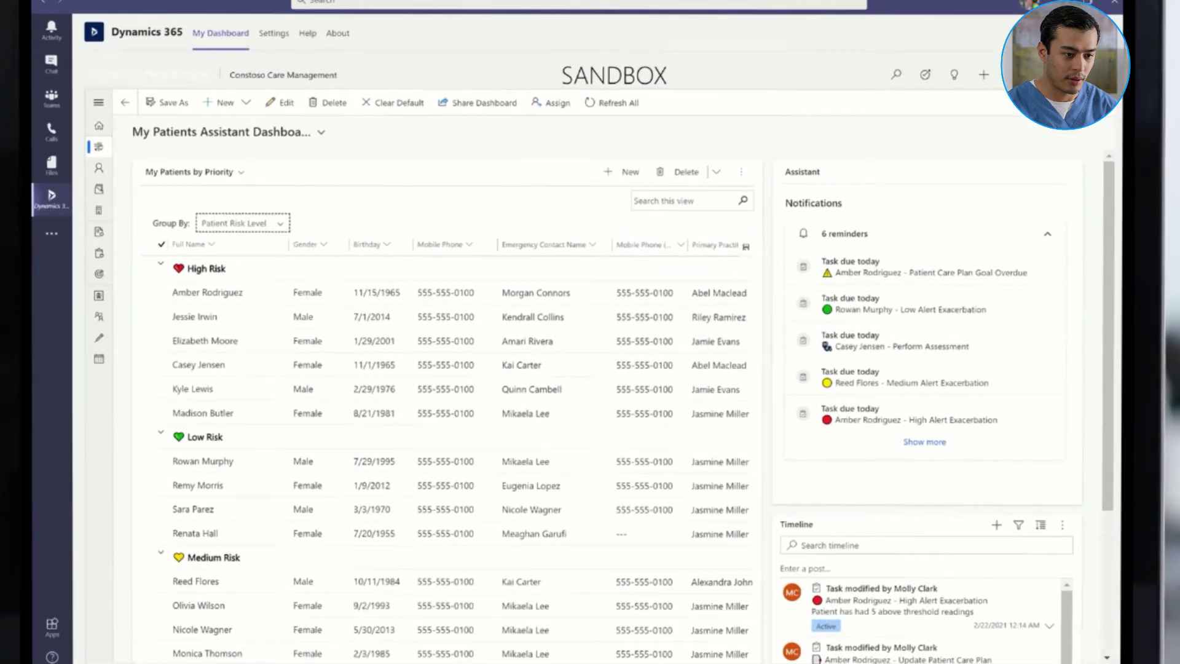
- Show all six assistant reminders, scroll the reminders and timeline, and dismiss the Timeline add-activity list
{"action": "left_click", "coordinate": [946, 448]}
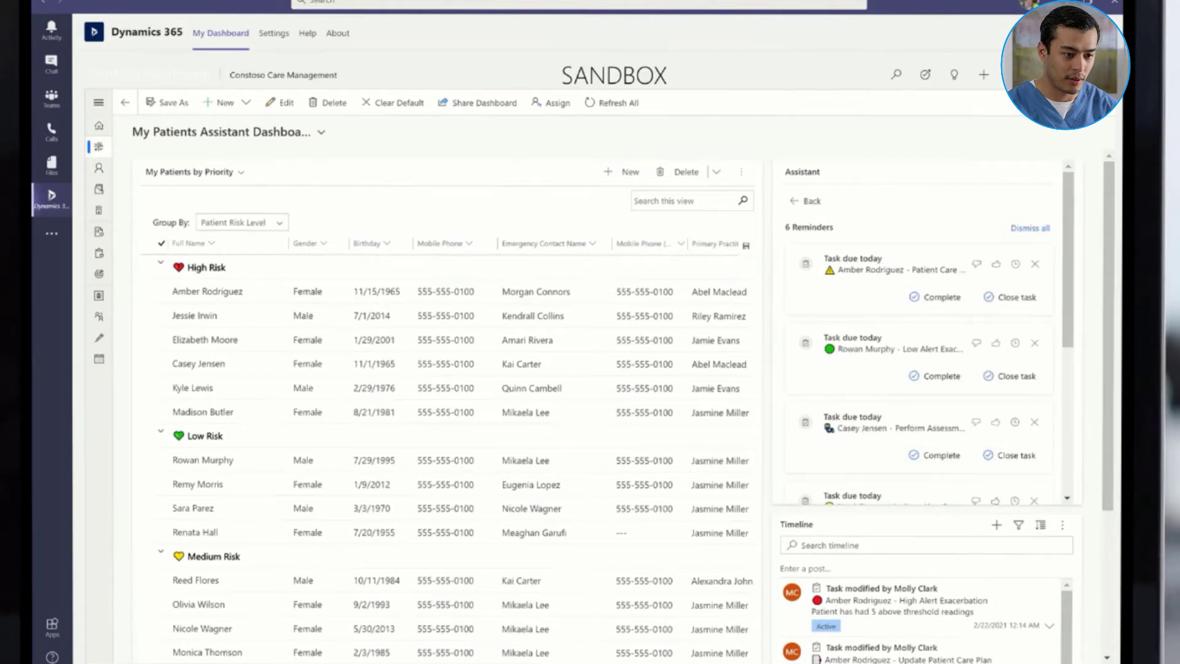
{"action": "scroll", "coordinate": [1072, 341], "scroll_direction": "down", "scroll_amount": 2}
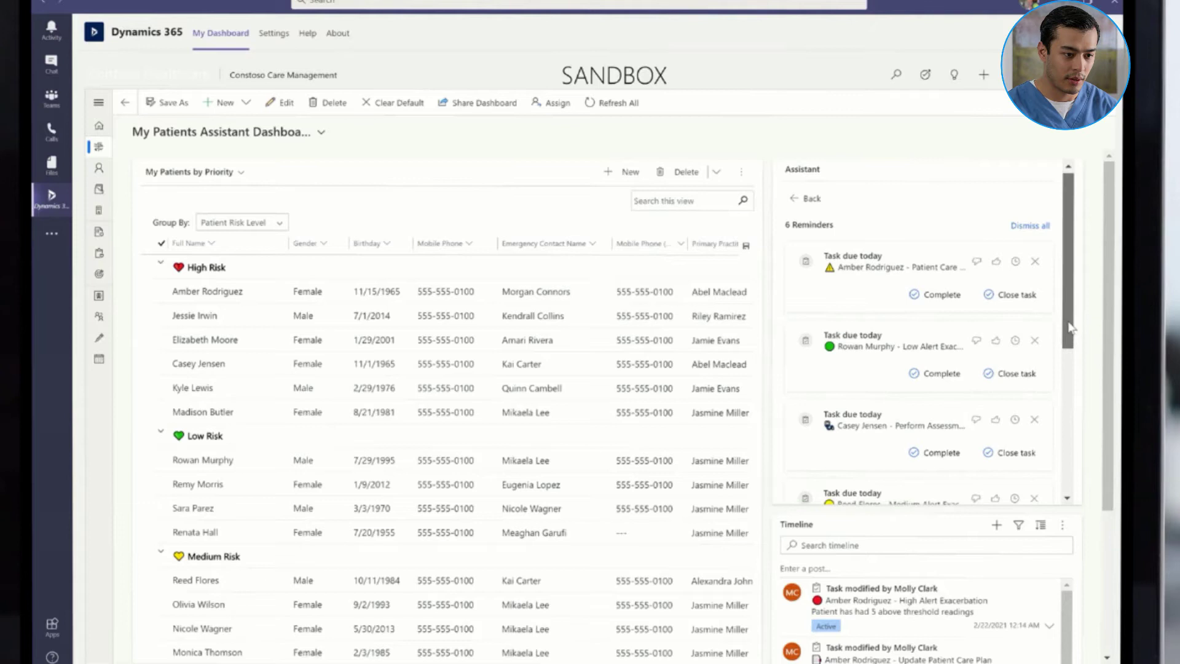
{"action": "left_click_drag", "start_coordinate": [1071, 341], "coordinate": [1056, 528]}
{"action": "scroll", "coordinate": [1056, 529], "scroll_direction": "up", "scroll_amount": 5}
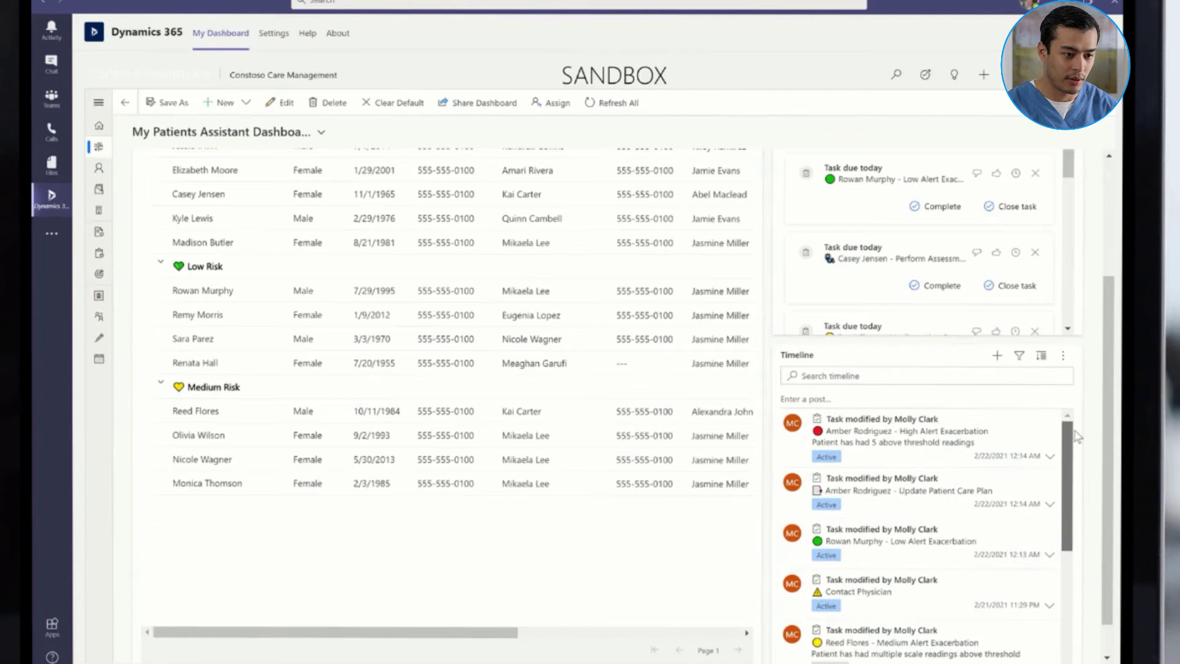
{"action": "left_click", "coordinate": [997, 355]}
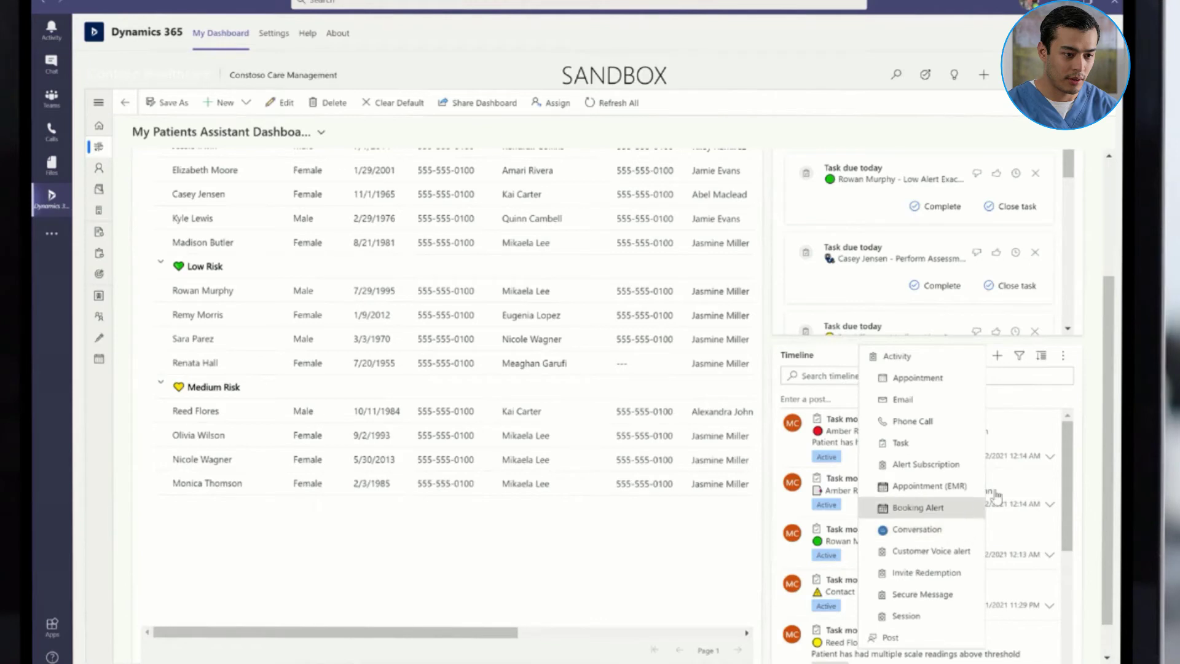
{"action": "left_click", "coordinate": [1106, 365]}
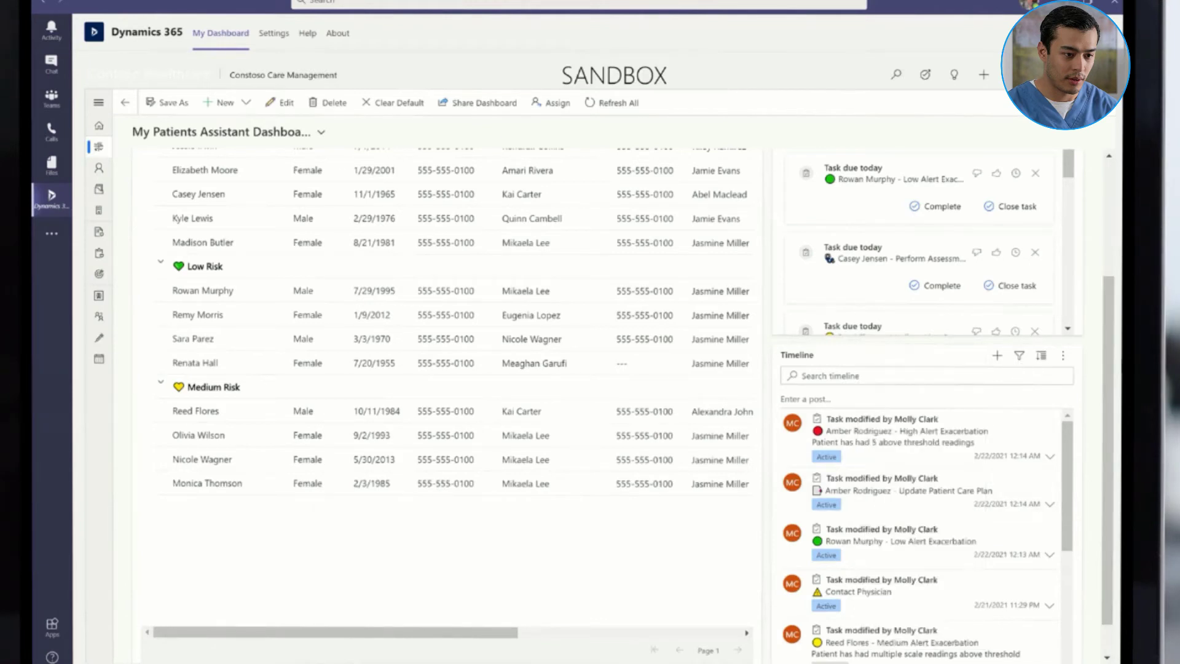
{"action": "left_click_drag", "start_coordinate": [1109, 364], "coordinate": [1107, 239]}
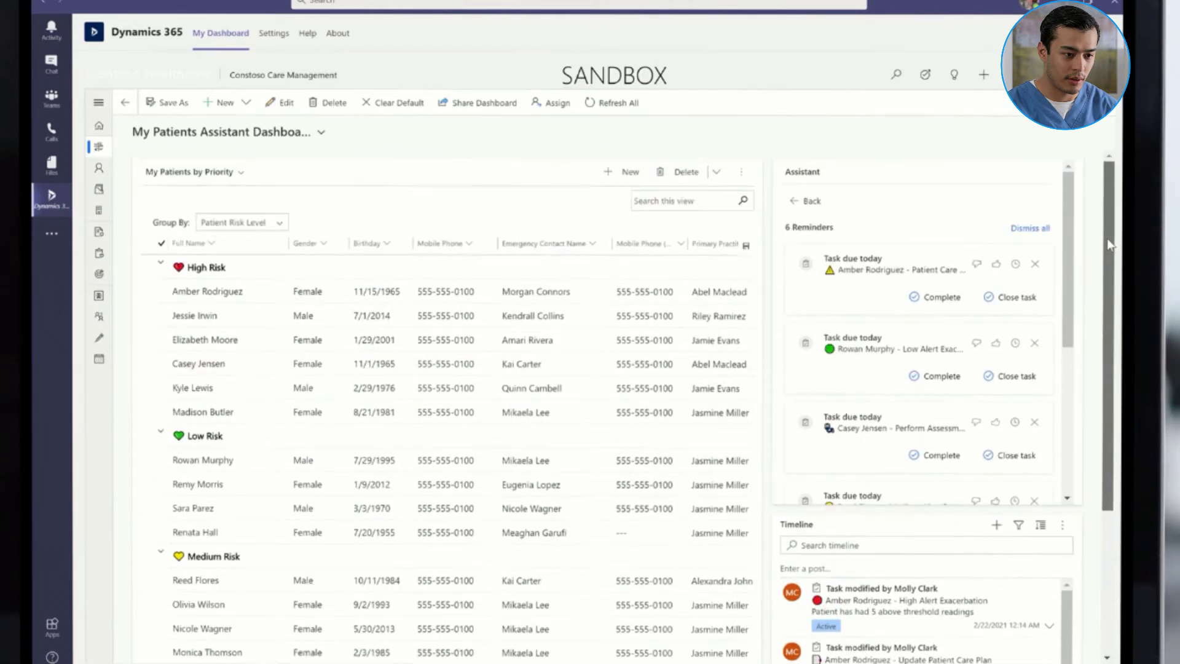
- Open the top high-risk patient's record and rate her High Alert Exacerbation reminder as helpful
{"action": "left_click", "coordinate": [234, 293]}
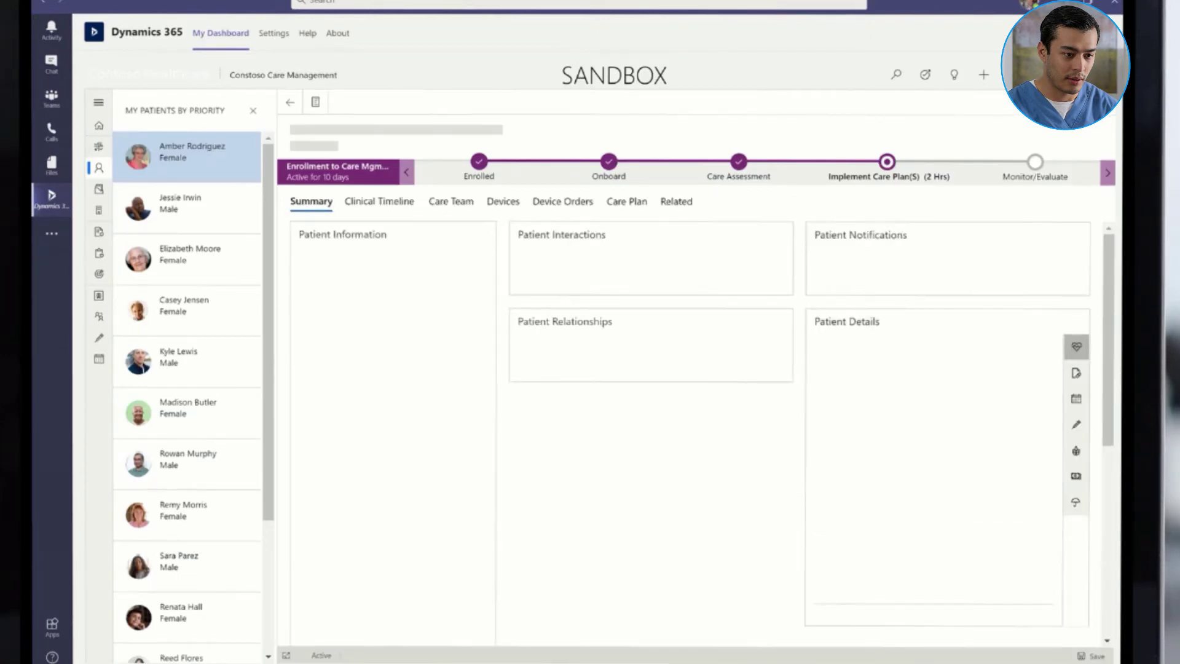
{"action": "mouse_move", "coordinate": [578, 6]}
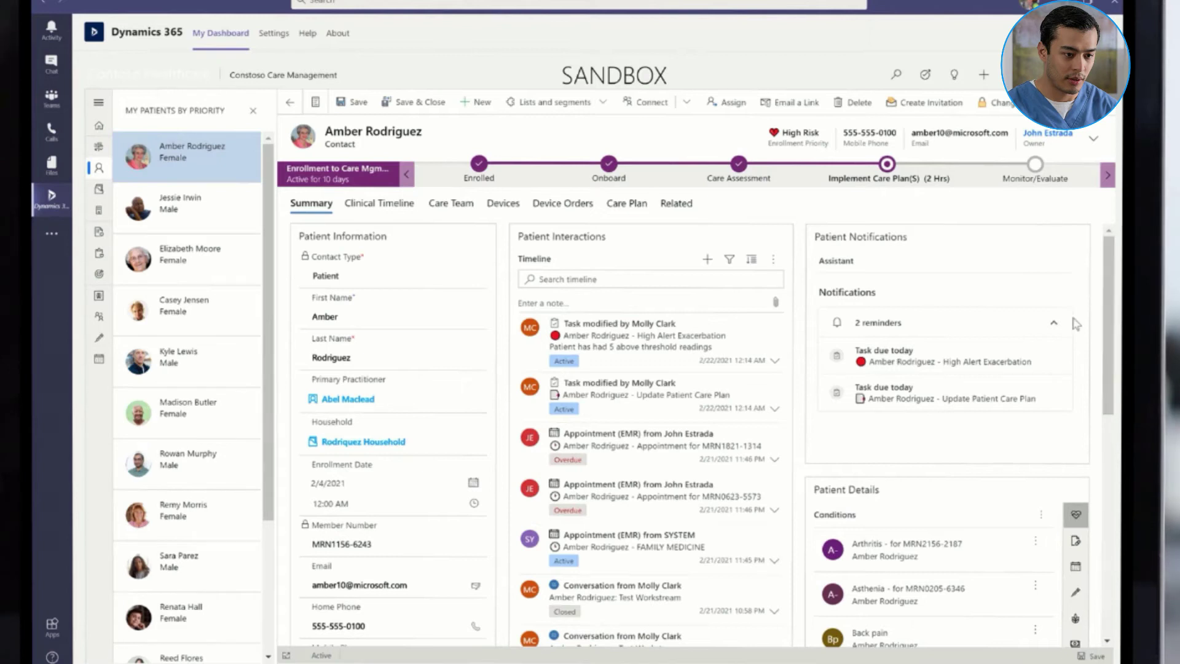
{"action": "left_click", "coordinate": [1004, 362]}
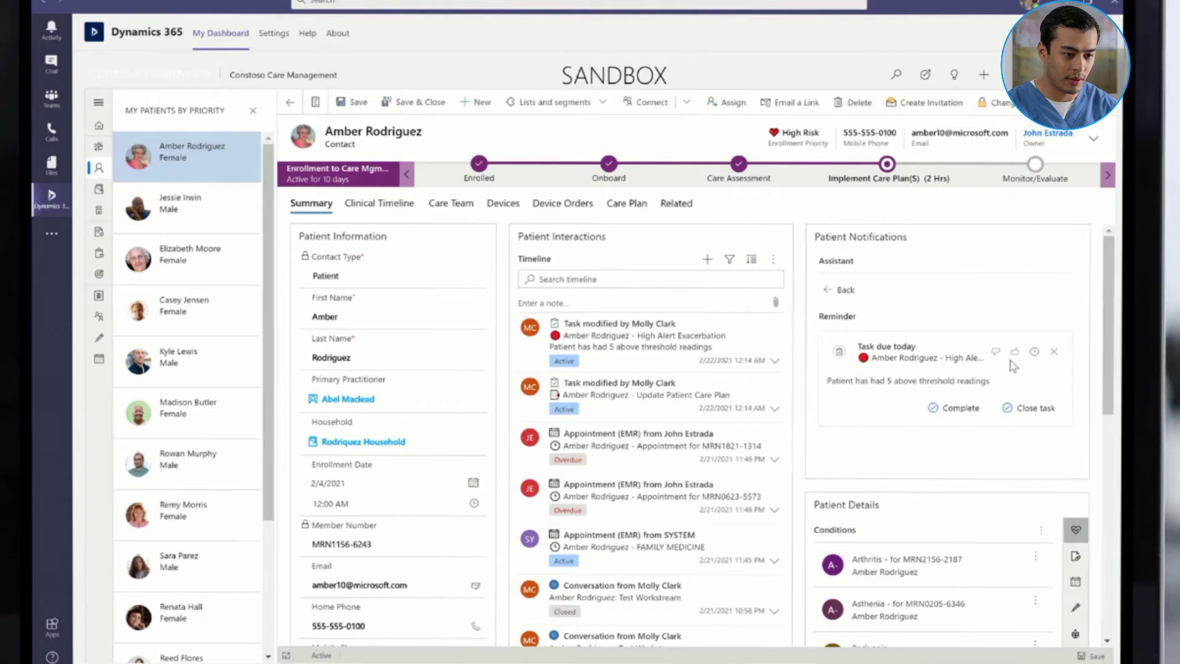
{"action": "left_click", "coordinate": [1013, 356]}
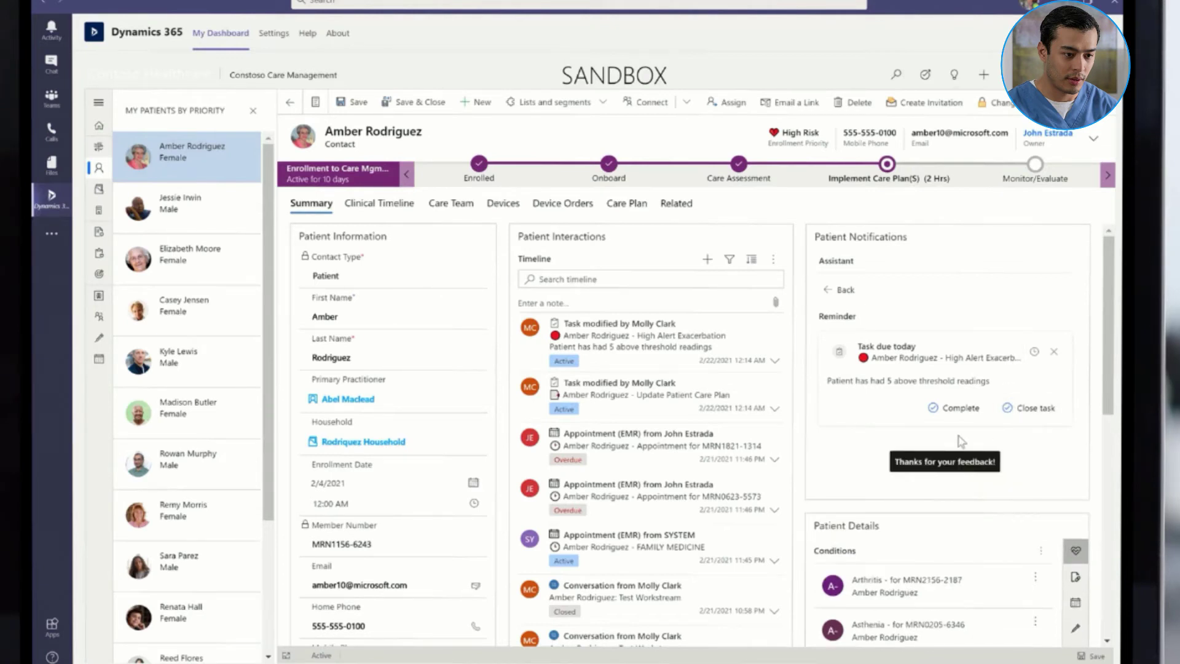
{"action": "left_click", "coordinate": [841, 290]}
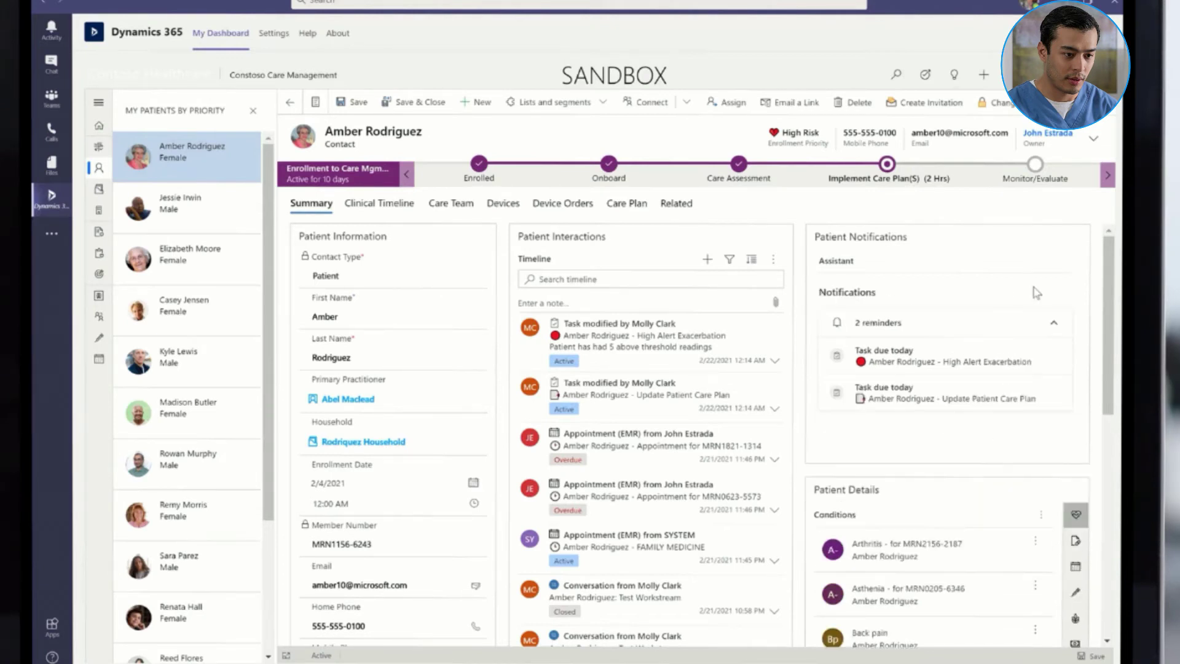
- Check the patient's medication requests and EMR appointments, then list her procedures in Patient Details
{"action": "scroll", "coordinate": [1113, 295], "scroll_direction": "down", "scroll_amount": 1}
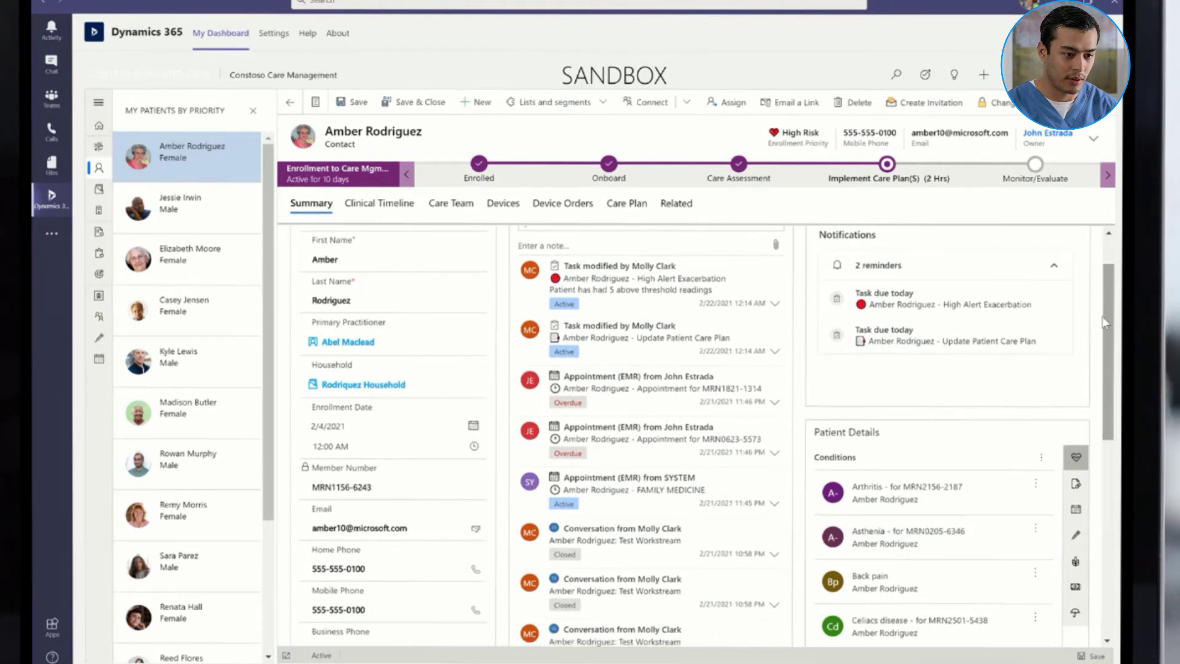
{"action": "left_click", "coordinate": [1076, 484]}
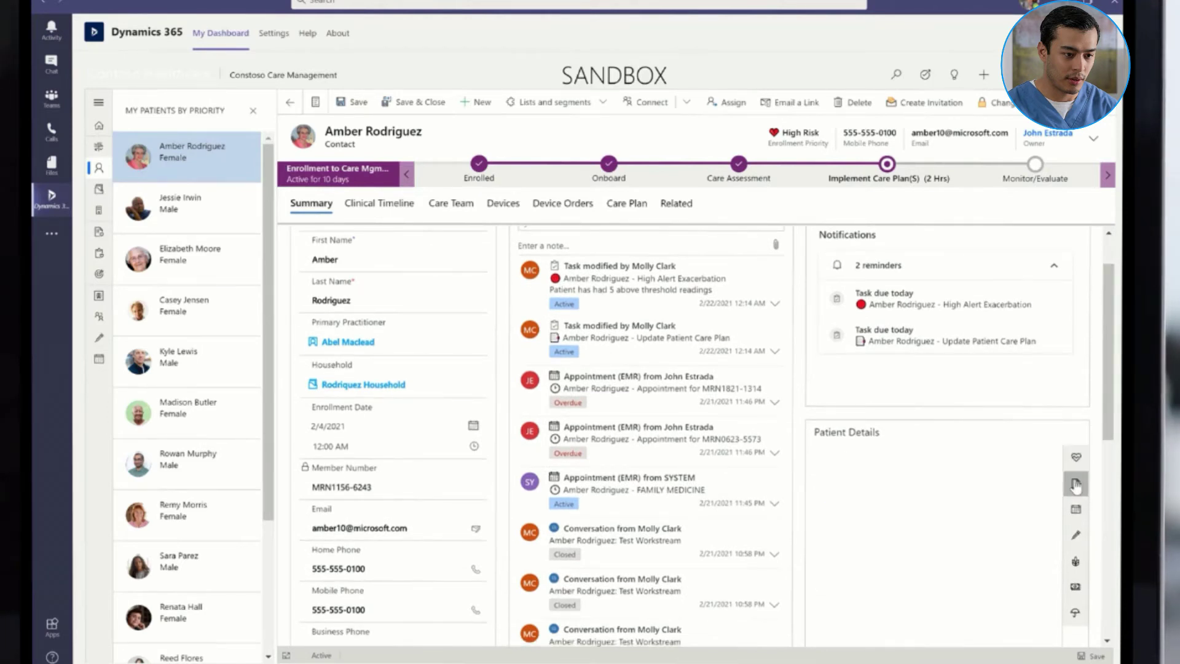
{"action": "left_click", "coordinate": [1078, 513]}
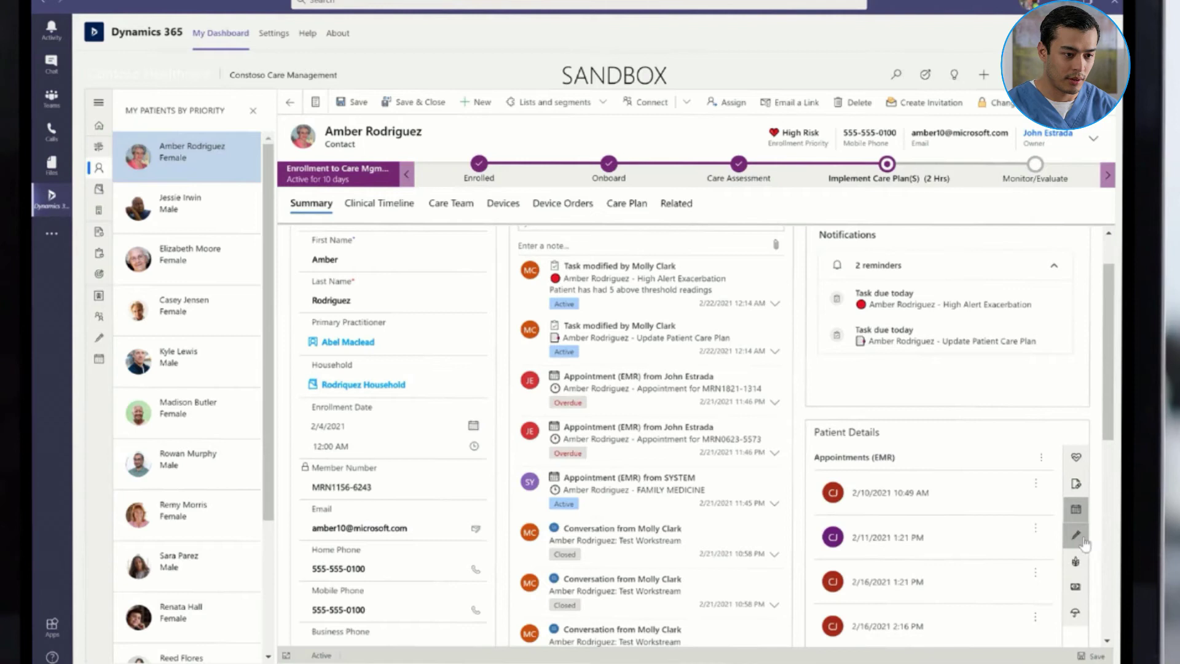
{"action": "left_click", "coordinate": [1083, 541]}
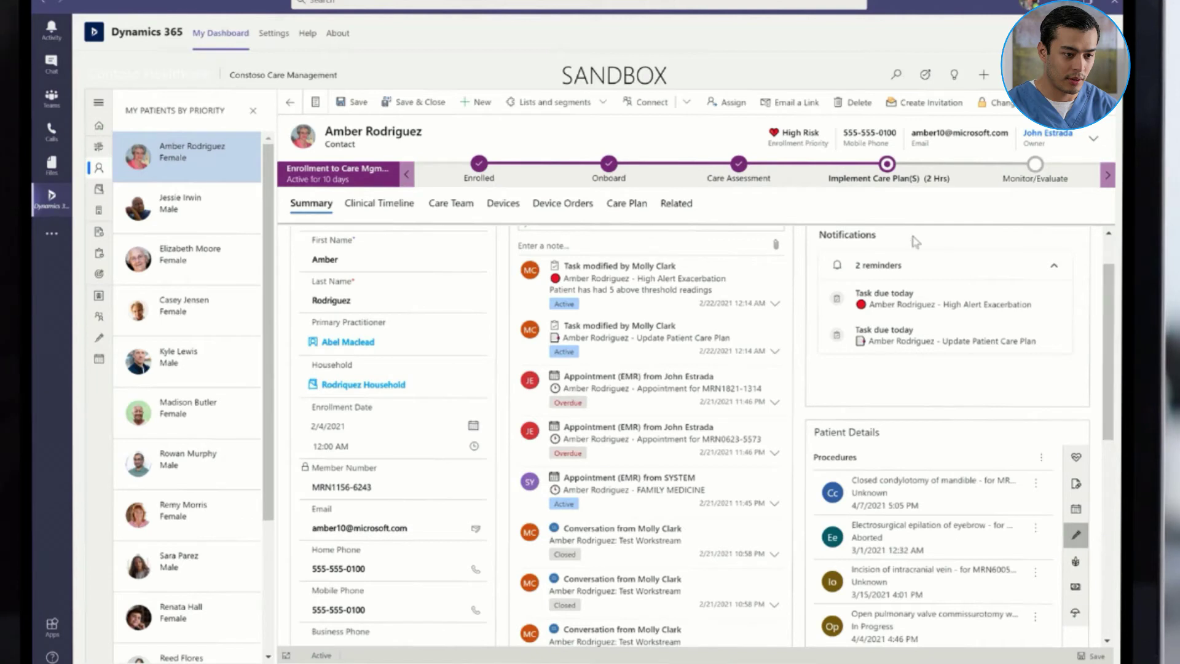
- Review the treaterset 50mg medication request on the Clinical Timeline for the week of February 22, 2021
{"action": "left_click", "coordinate": [398, 209]}
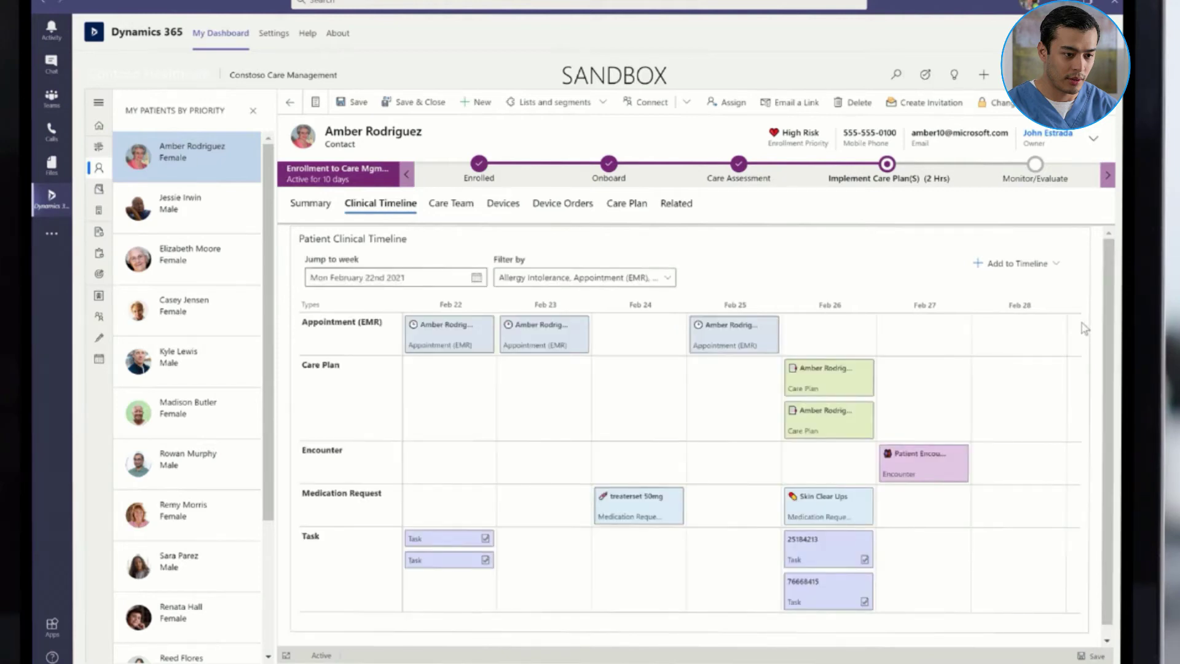
{"action": "mouse_move", "coordinate": [749, 334]}
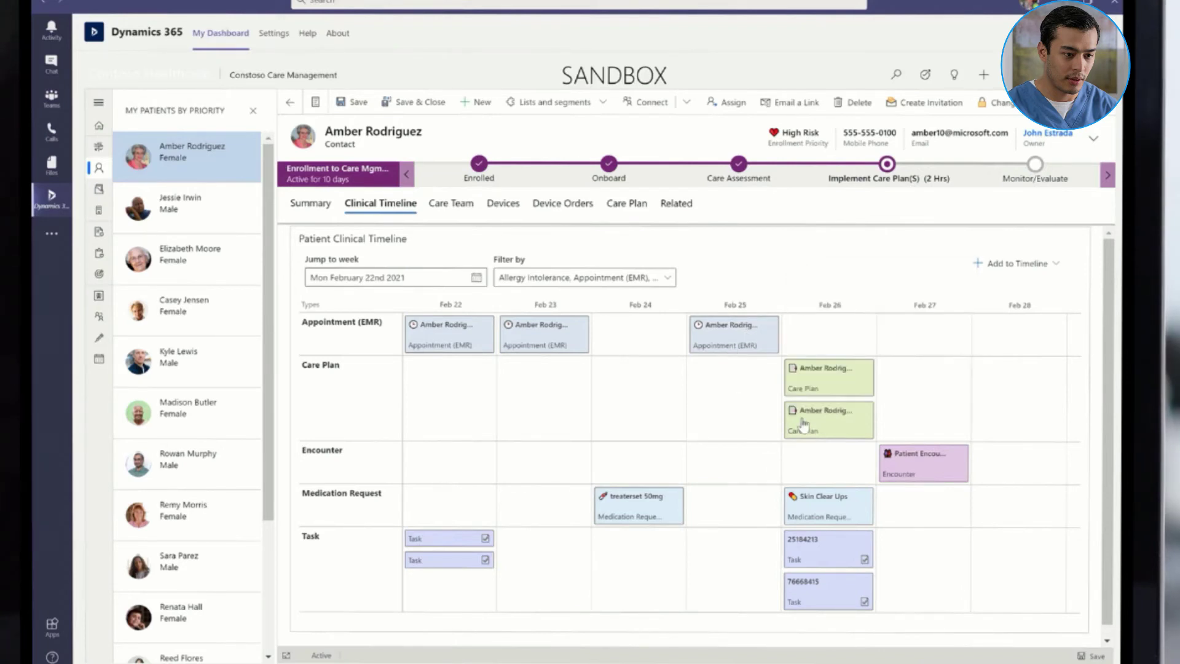
{"action": "mouse_move", "coordinate": [804, 424]}
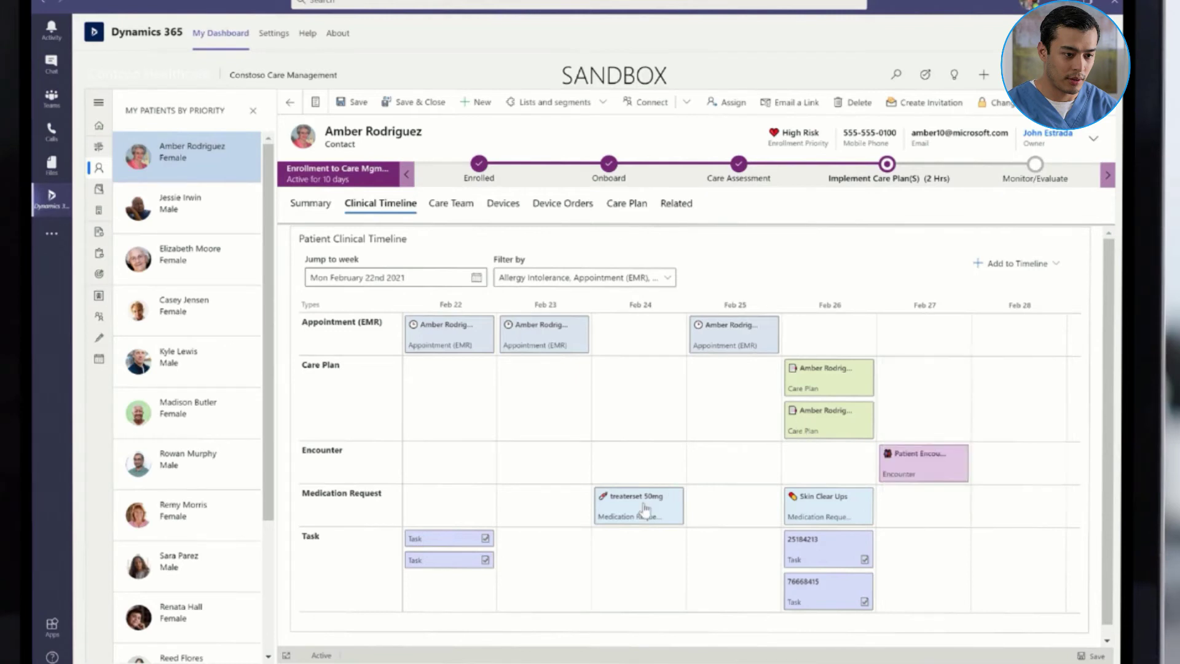
{"action": "mouse_move", "coordinate": [644, 509]}
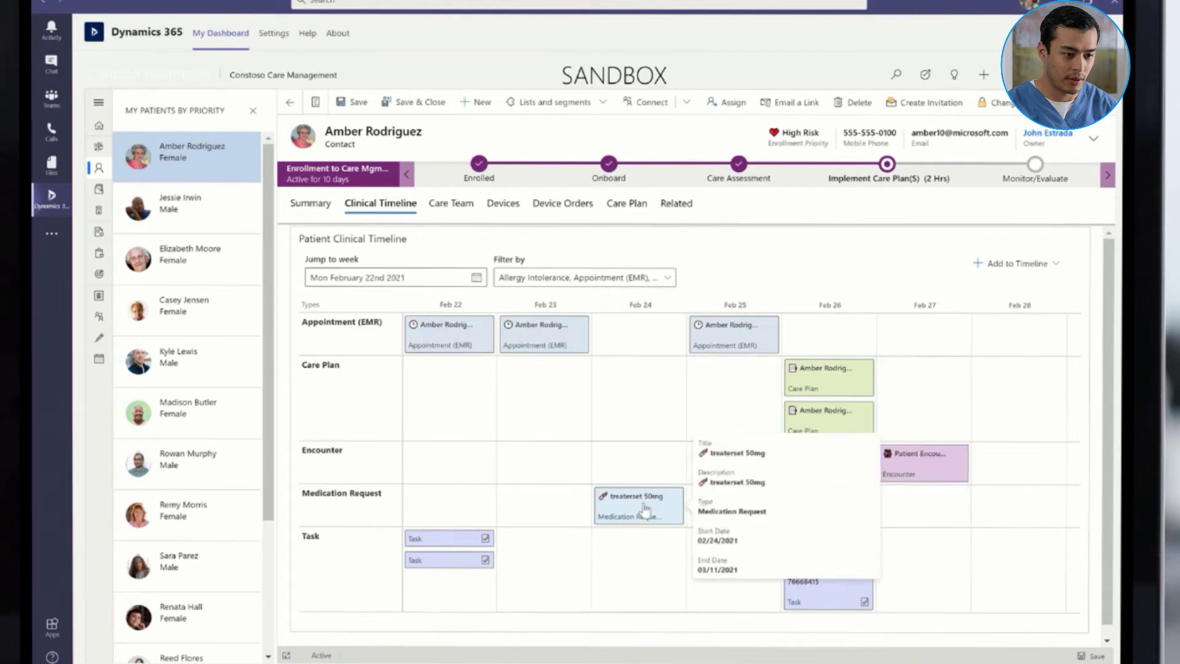
{"action": "left_click", "coordinate": [645, 509]}
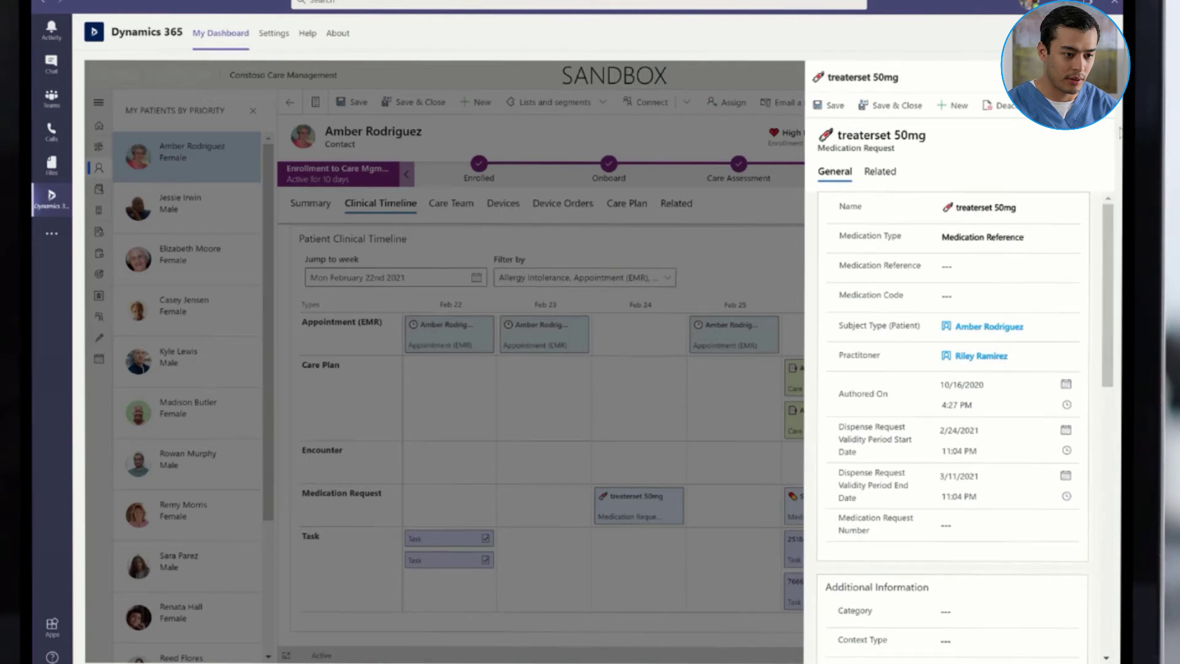
{"action": "left_click", "coordinate": [1101, 77]}
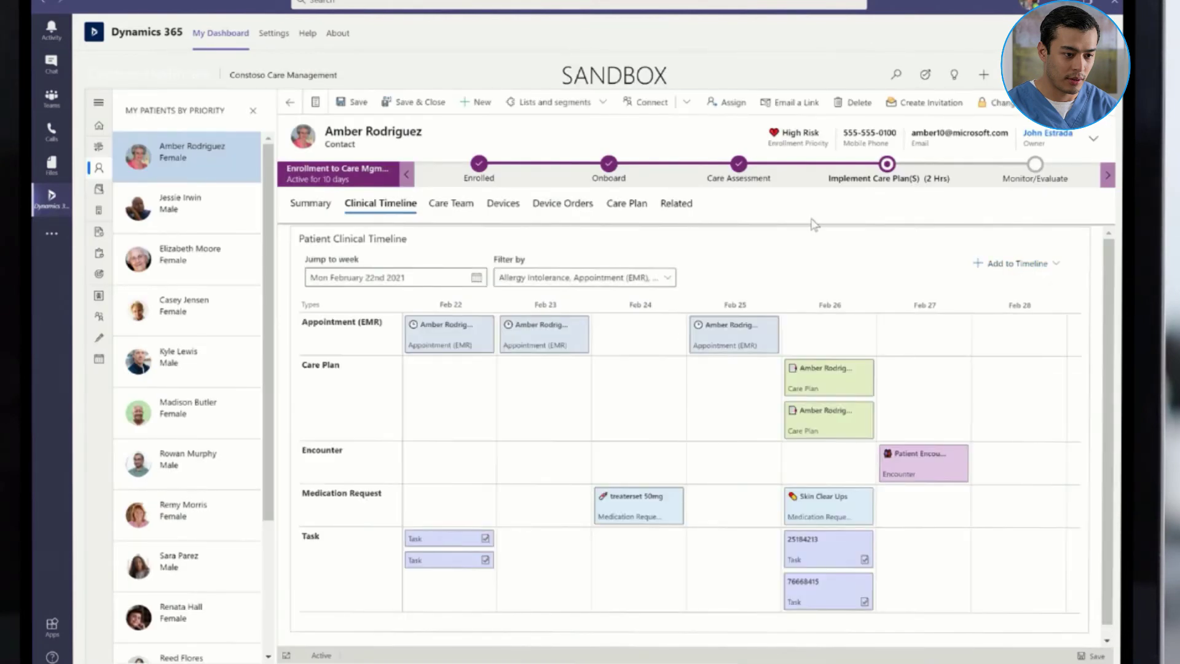
- Open the patient's DSNP Care Plan and start a new Care Plan Problem entry for Back pain
{"action": "left_click", "coordinate": [632, 209]}
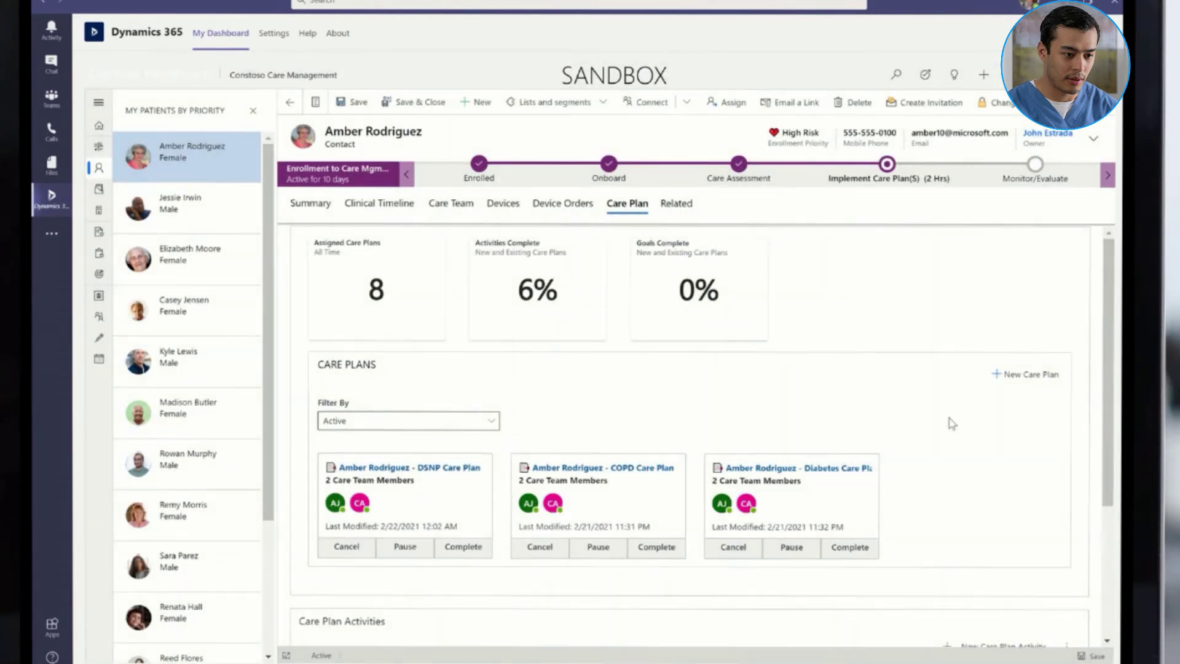
{"action": "left_click", "coordinate": [471, 469]}
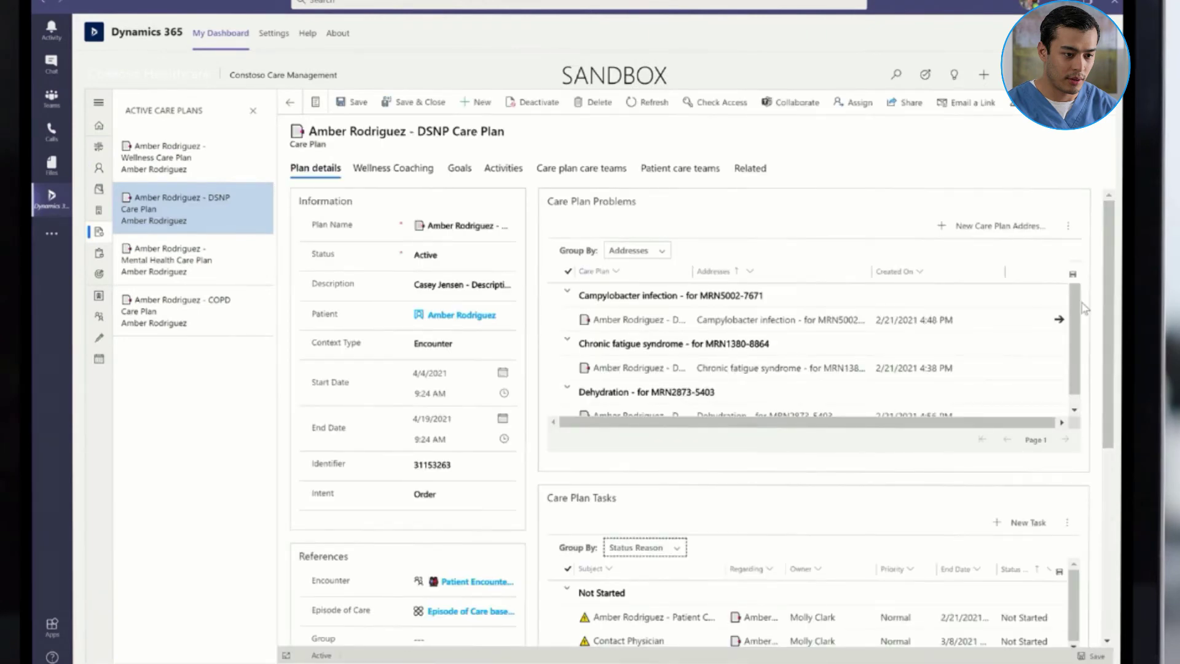
{"action": "scroll", "coordinate": [1077, 327], "scroll_direction": "down", "scroll_amount": 1}
{"action": "scroll", "coordinate": [1077, 329], "scroll_direction": "up", "scroll_amount": 1}
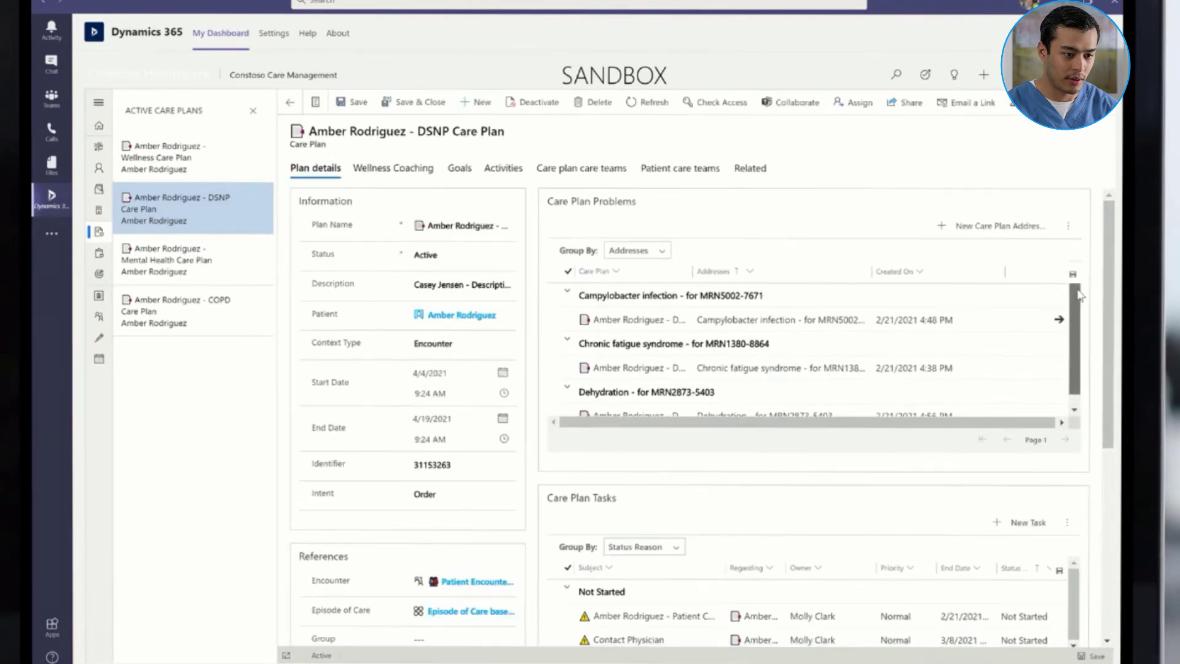
{"action": "scroll", "coordinate": [1109, 276], "scroll_direction": "down", "scroll_amount": 3}
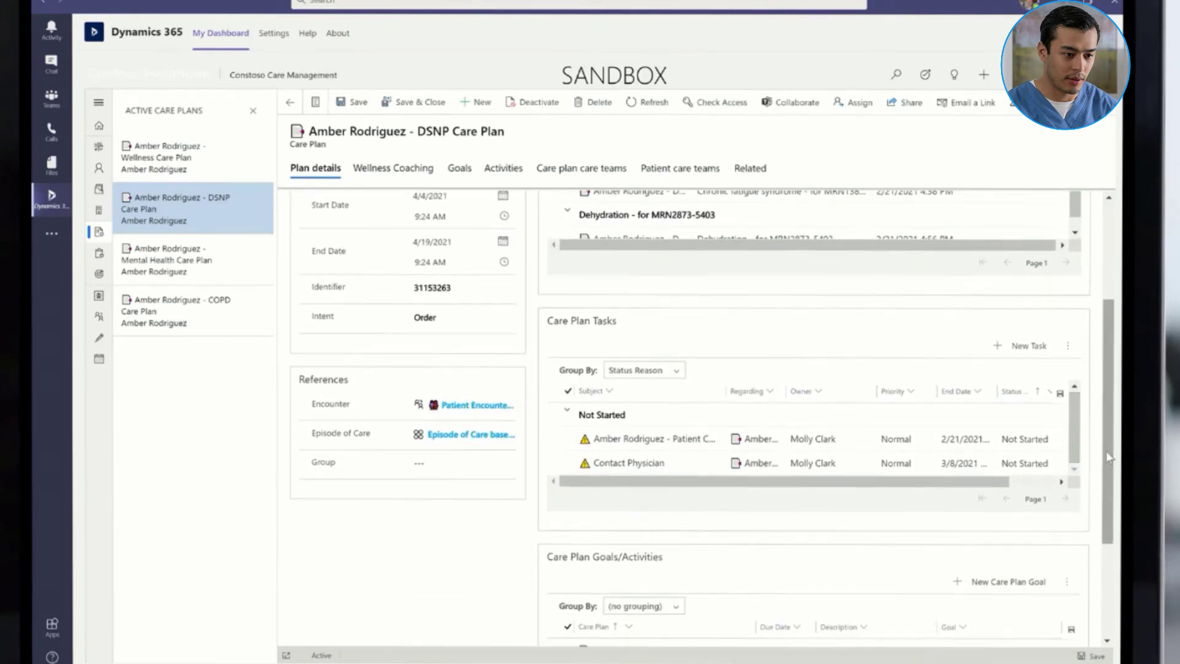
{"action": "scroll", "coordinate": [1104, 474], "scroll_direction": "down", "scroll_amount": 1}
{"action": "left_click_drag", "start_coordinate": [1104, 506], "coordinate": [1107, 523]}
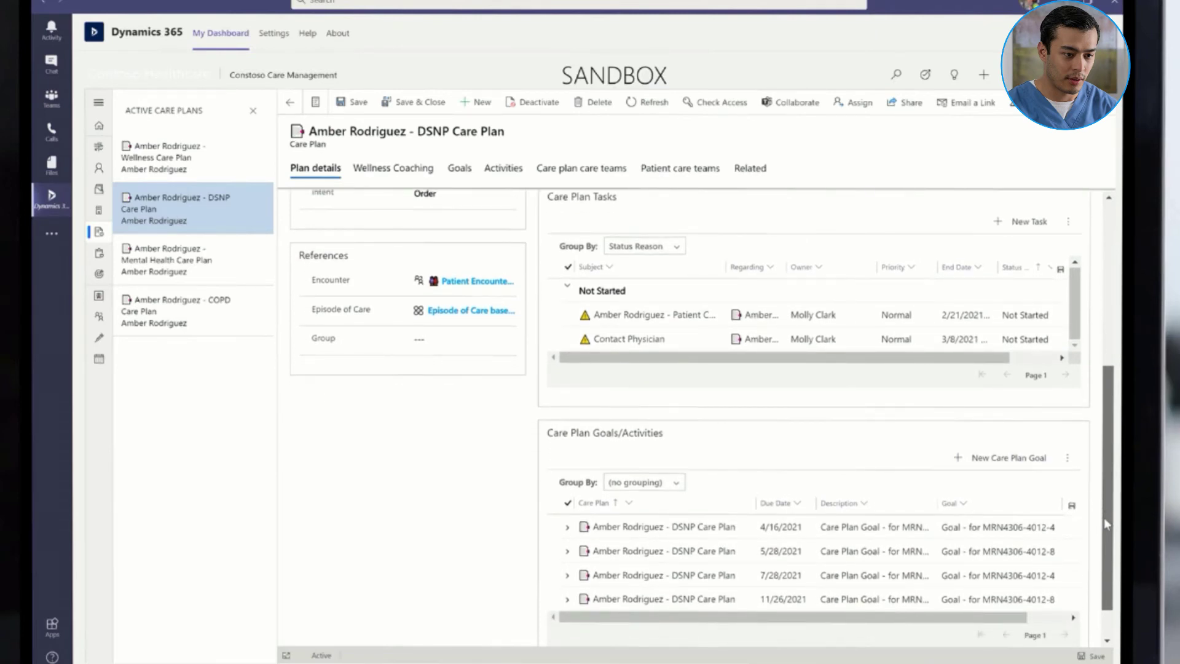
{"action": "scroll", "coordinate": [1104, 518], "scroll_direction": "up", "scroll_amount": 3}
{"action": "scroll", "coordinate": [1104, 518], "scroll_direction": "up", "scroll_amount": 2}
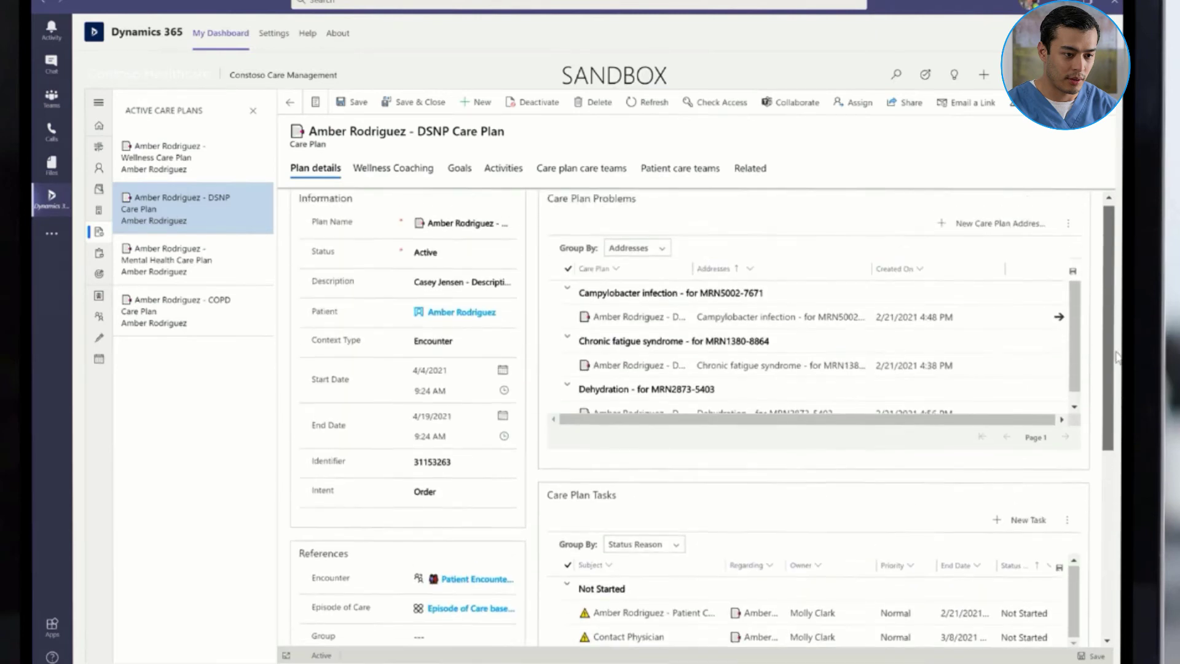
{"action": "left_click", "coordinate": [1025, 235]}
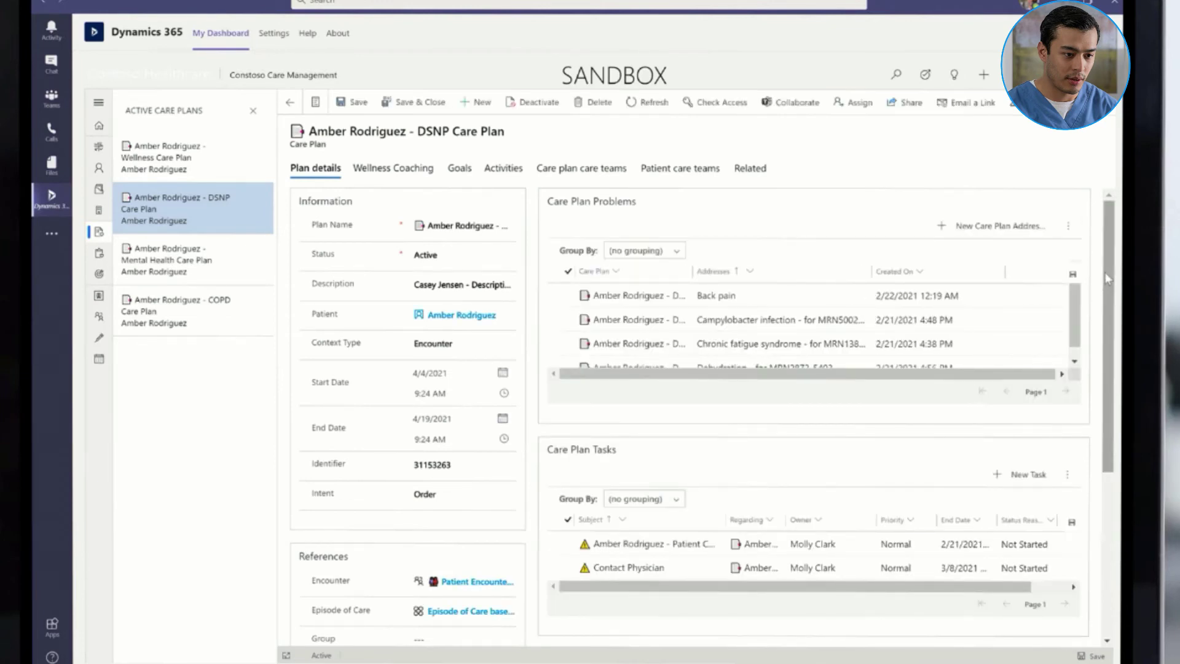
- Review the DSNP plan's Goals, Activities and Patient care team, then return to the care plan overview
{"action": "left_click", "coordinate": [461, 175]}
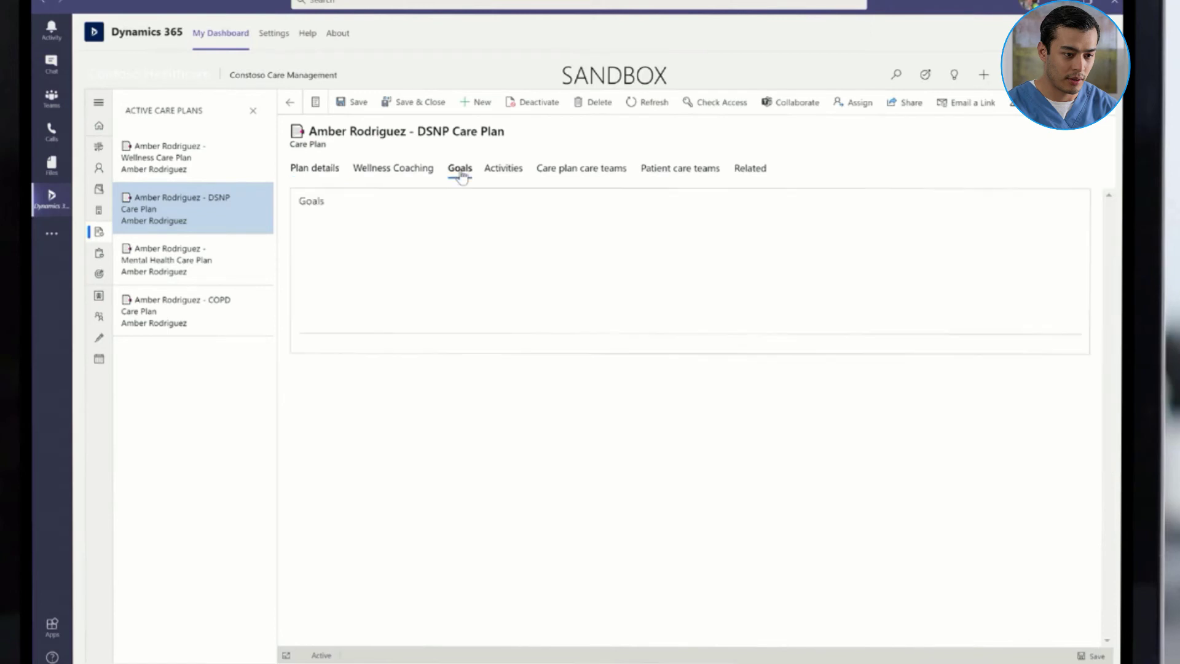
{"action": "left_click", "coordinate": [504, 175]}
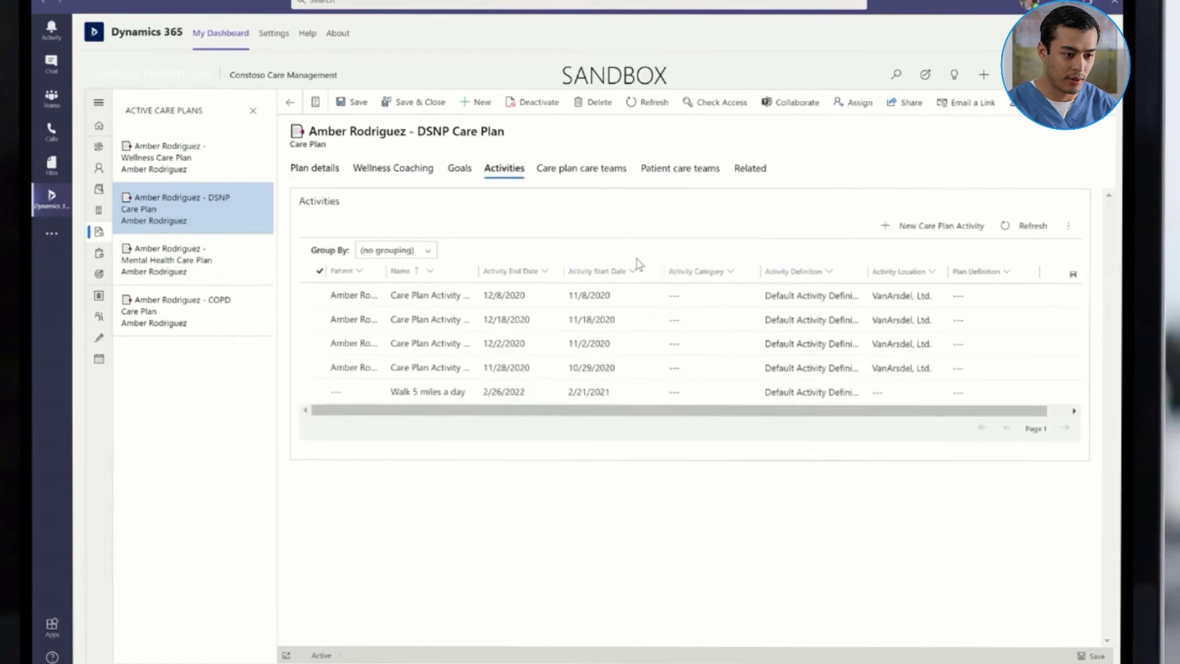
{"action": "left_click", "coordinate": [672, 177]}
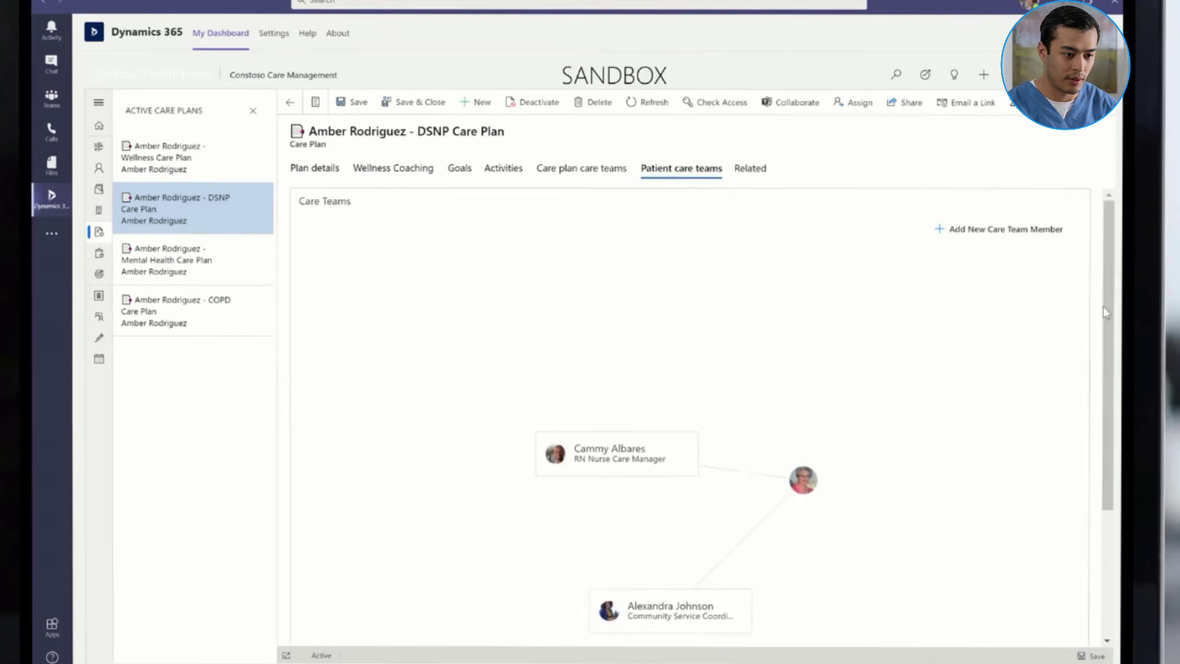
{"action": "scroll", "coordinate": [1105, 312], "scroll_direction": "down", "scroll_amount": 2}
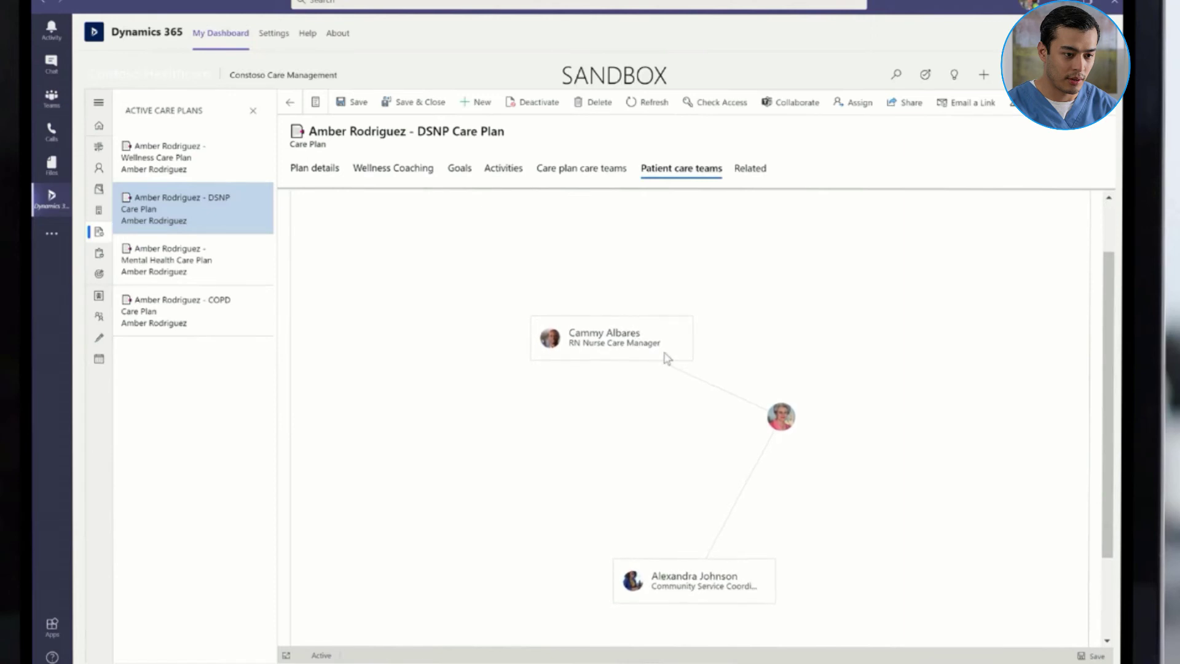
{"action": "mouse_move", "coordinate": [723, 582]}
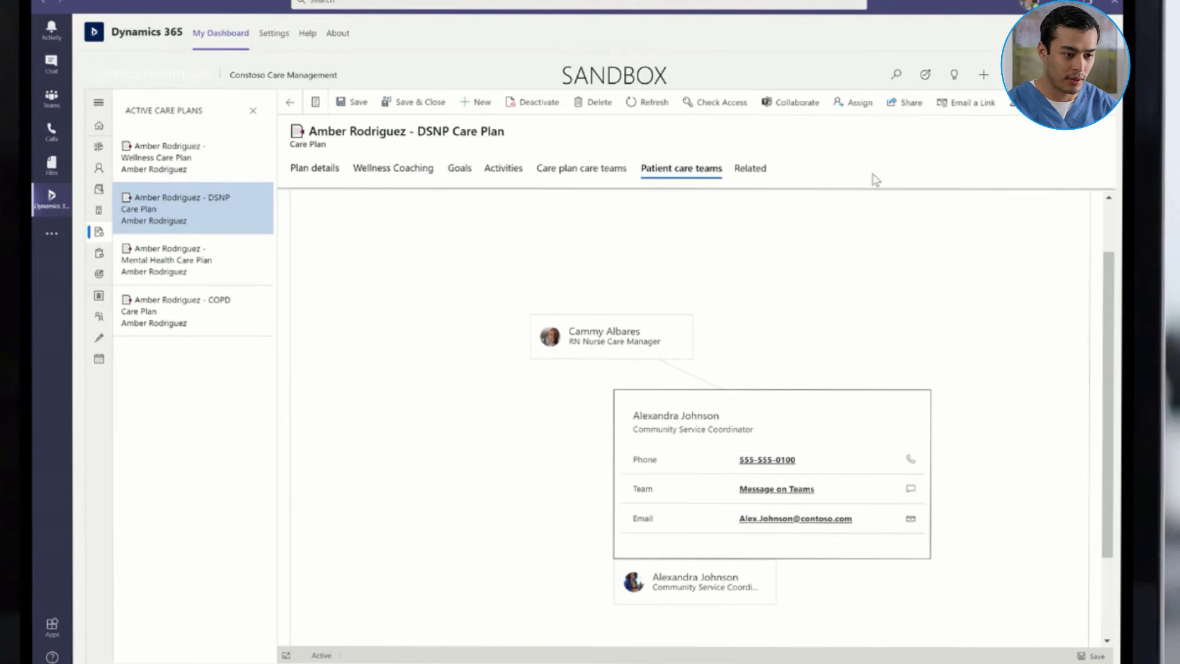
{"action": "left_click", "coordinate": [290, 103]}
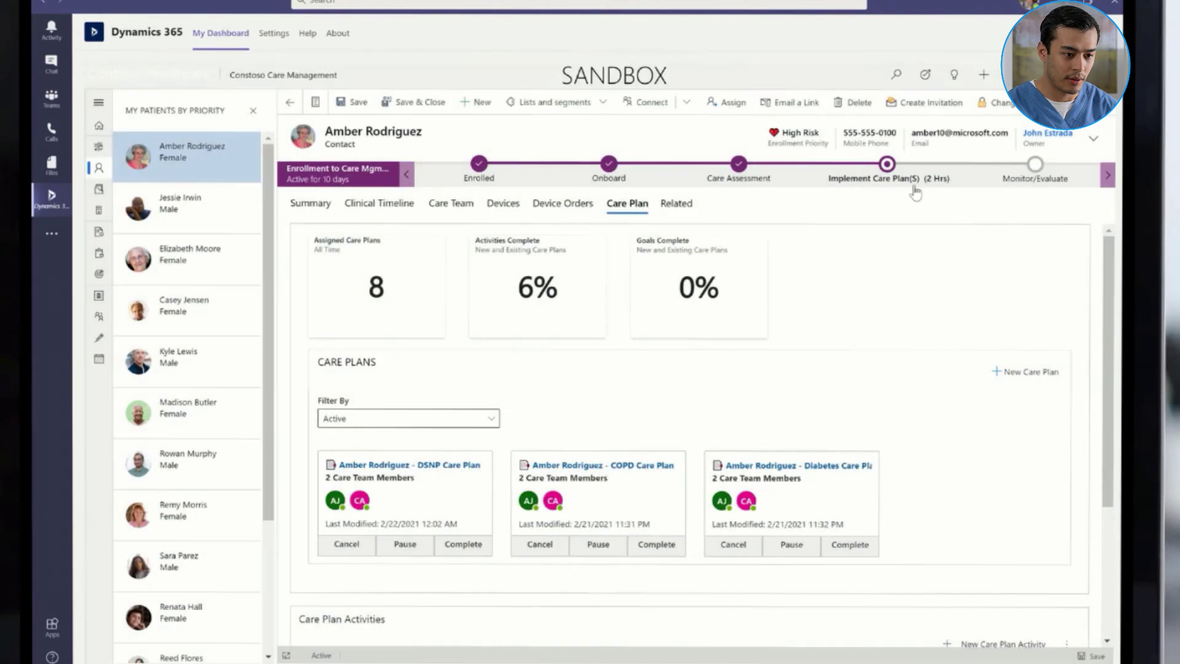
- From the Implement Care Plan stage, ask the physician in Teams to set up time to discuss the care plan
{"action": "left_click", "coordinate": [876, 183]}
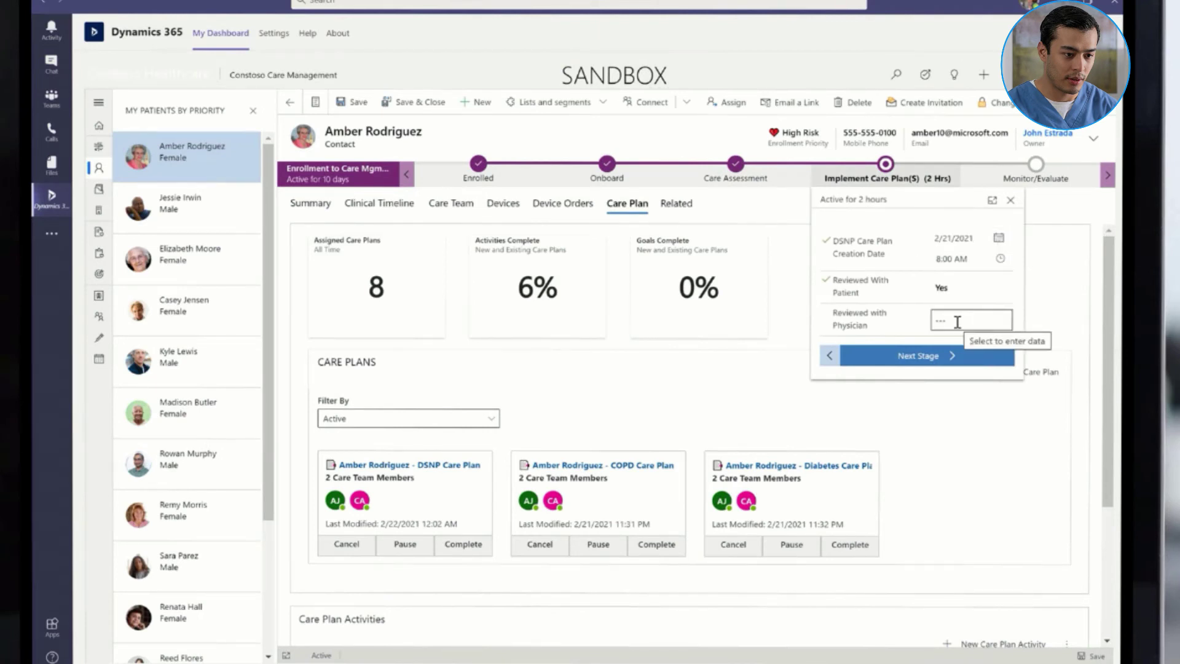
{"action": "left_click", "coordinate": [755, 3]}
{"action": "type", "text": "@Spencer"}
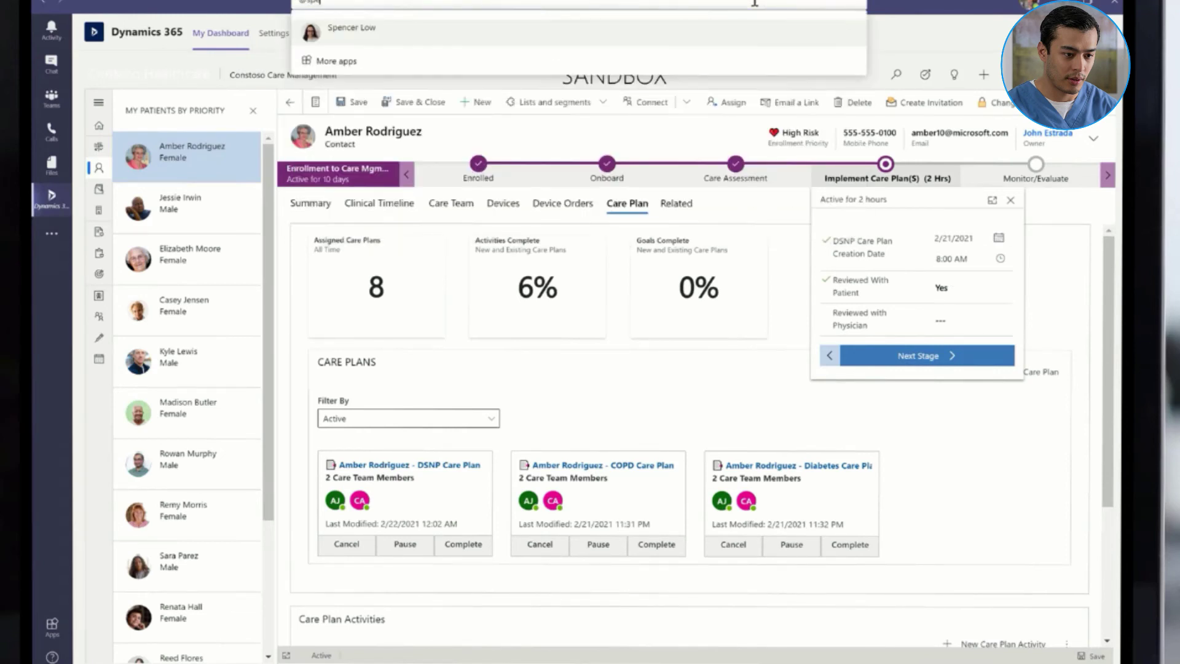
{"action": "key", "text": "Return"}
{"action": "type", "text": "q"}
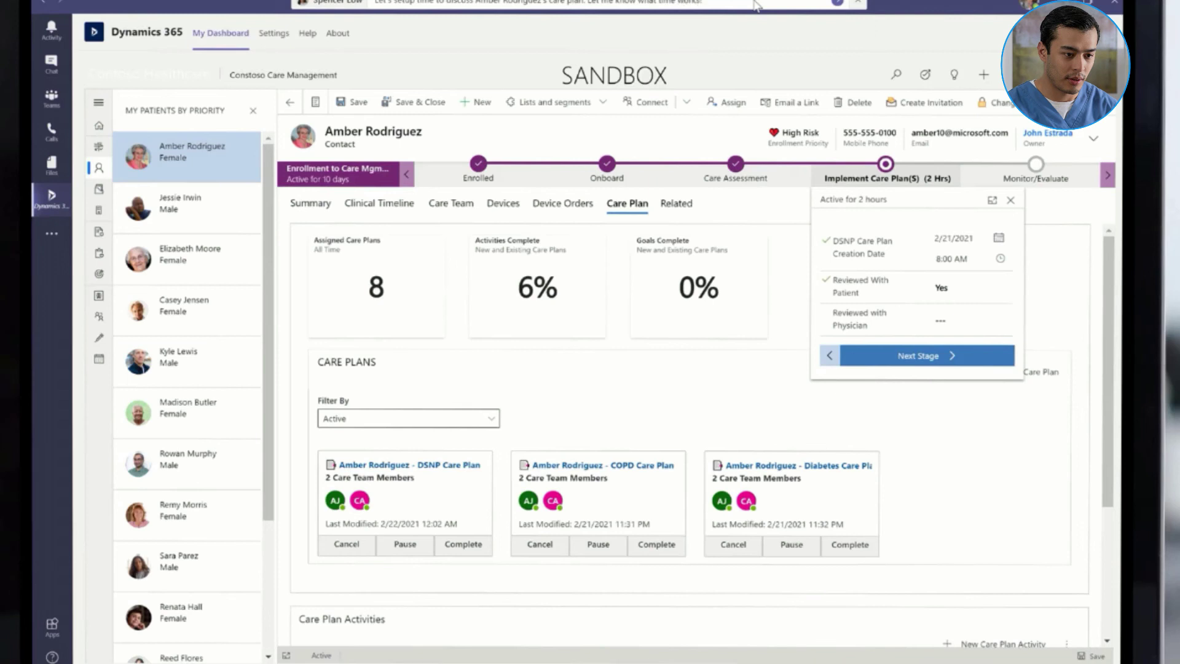
{"action": "key", "text": "Return"}
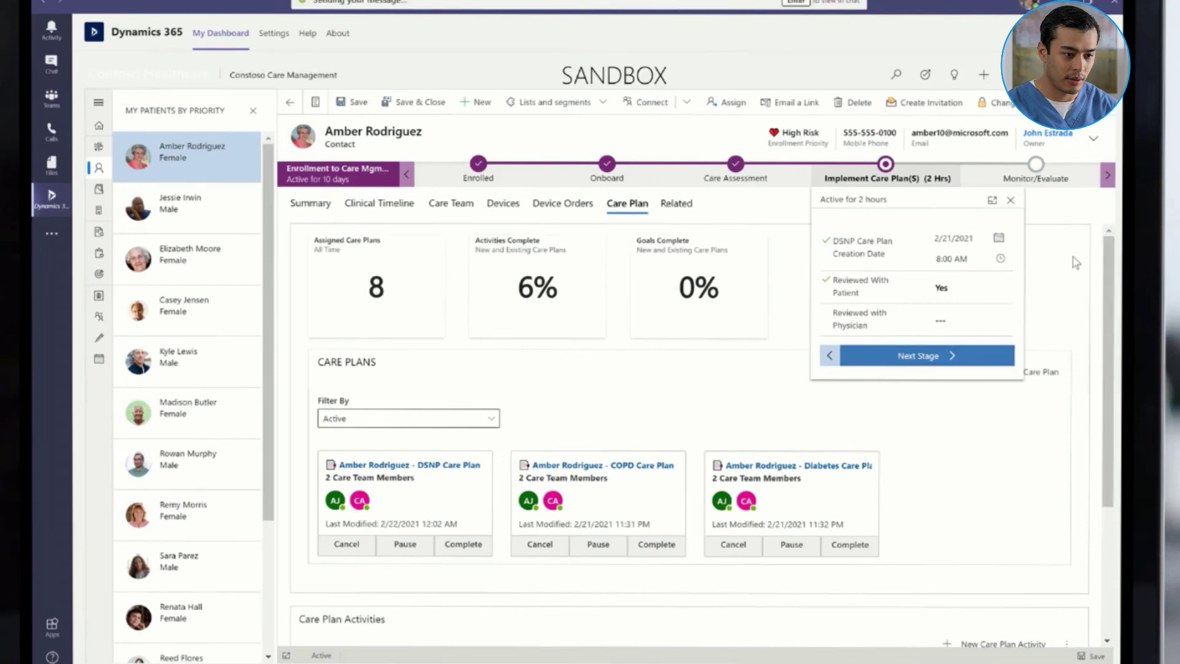
{"action": "left_click", "coordinate": [1011, 201]}
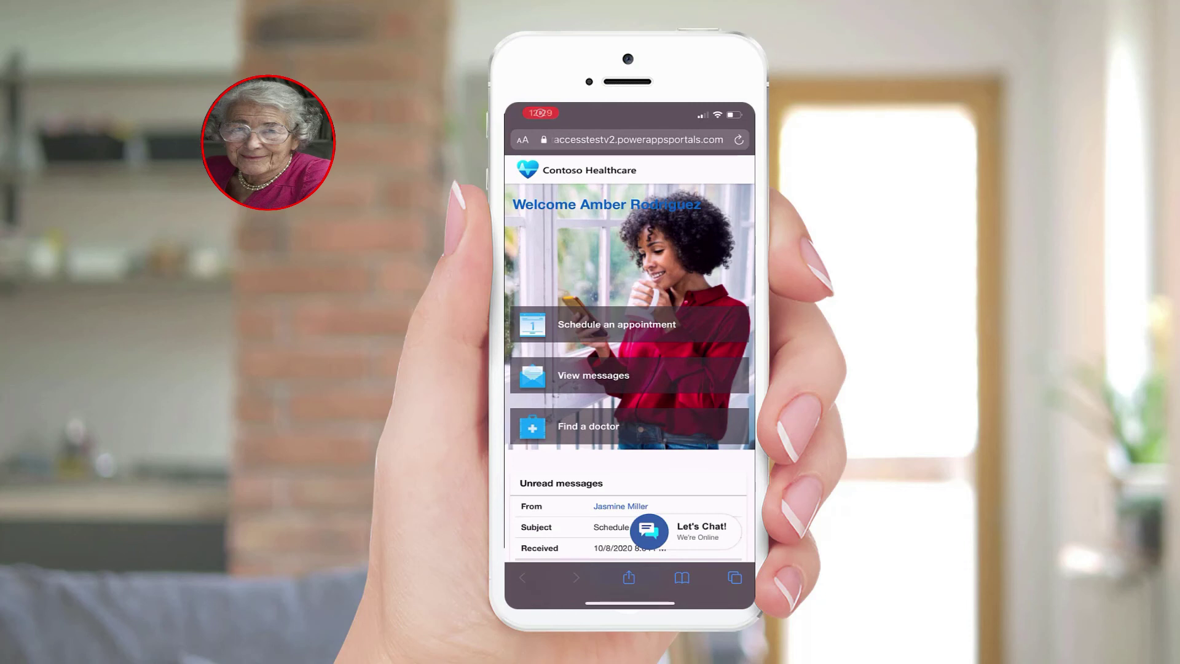
- Scroll the Contoso Healthcare portal home page to locate Schedule an appointment
{"action": "scroll", "coordinate": [630, 369], "scroll_direction": "down", "scroll_amount": 3}
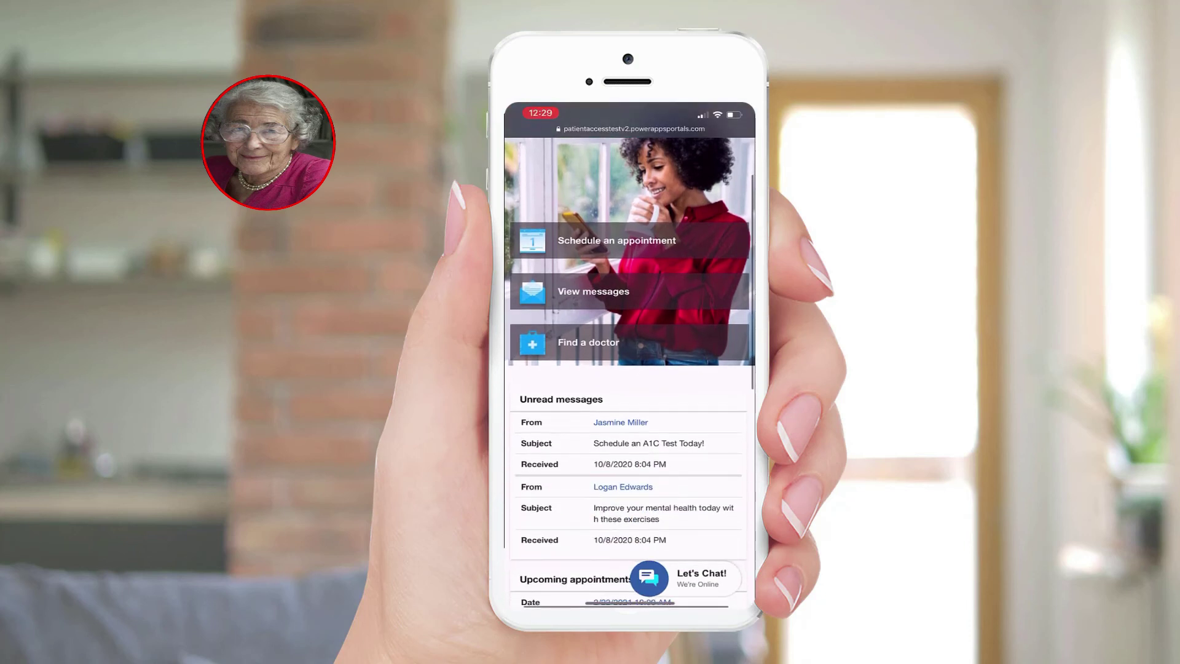
{"action": "scroll", "coordinate": [629, 369], "scroll_direction": "down", "scroll_amount": 3}
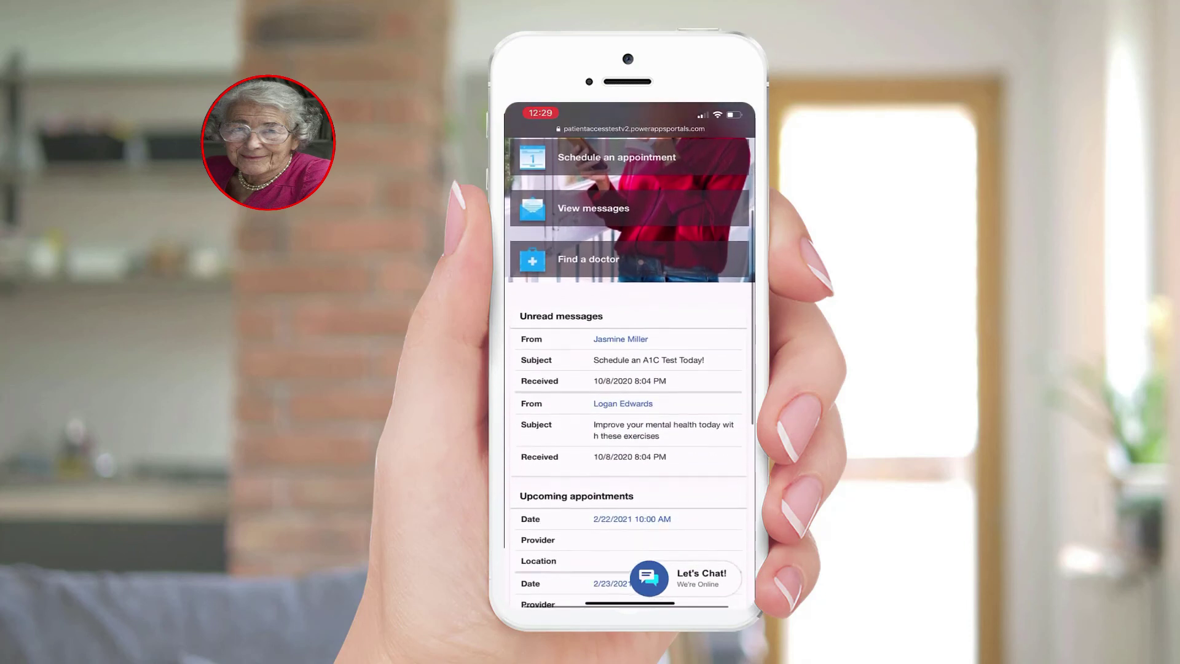
{"action": "scroll", "coordinate": [629, 369], "scroll_direction": "up", "scroll_amount": 1}
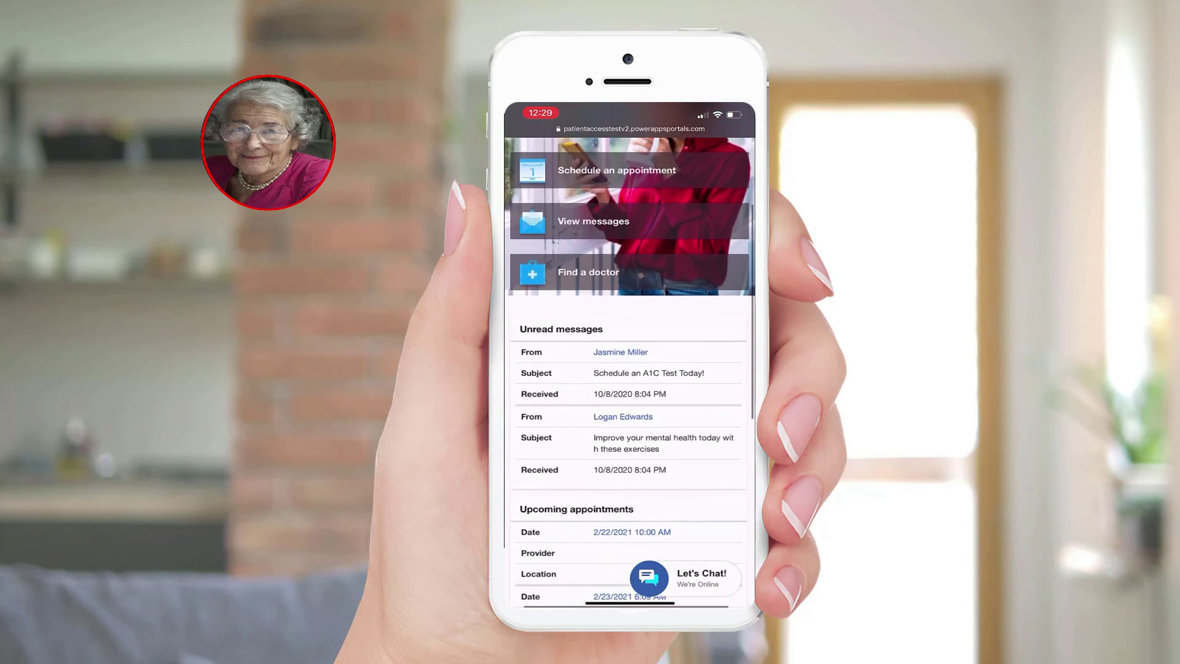
{"action": "scroll", "coordinate": [630, 369], "scroll_direction": "up", "scroll_amount": 5}
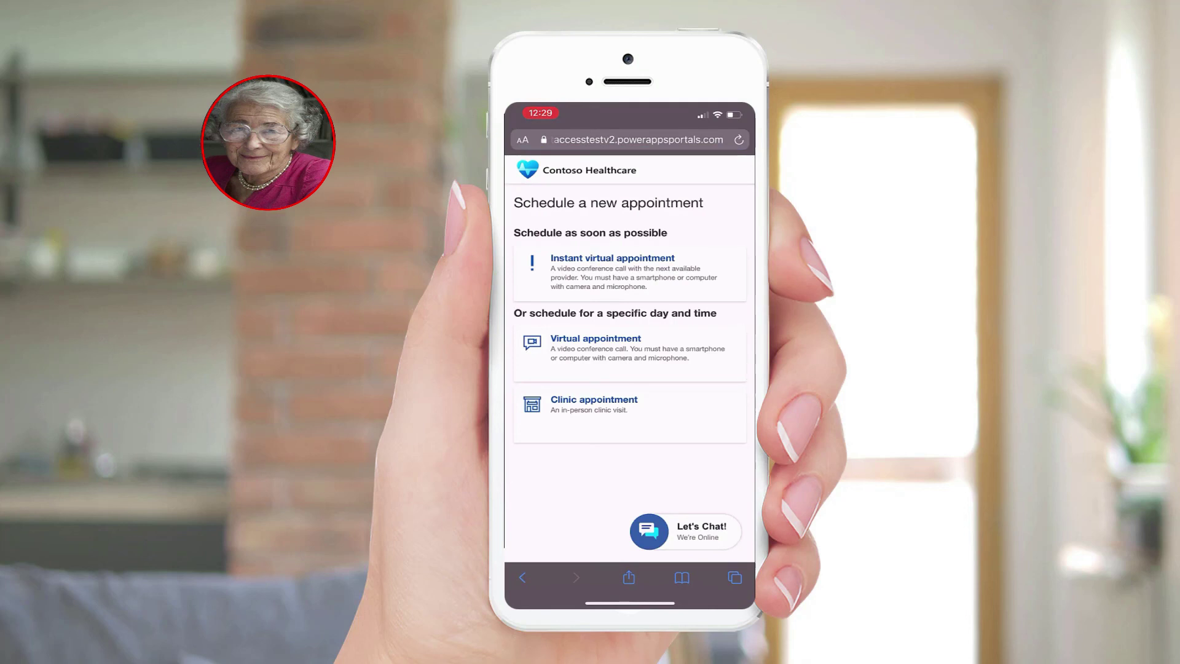
- Choose Instant virtual appointment and browse visit reasons such as Pulmonary, Cardiology and Physical therapy
{"action": "left_click", "coordinate": [618, 270]}
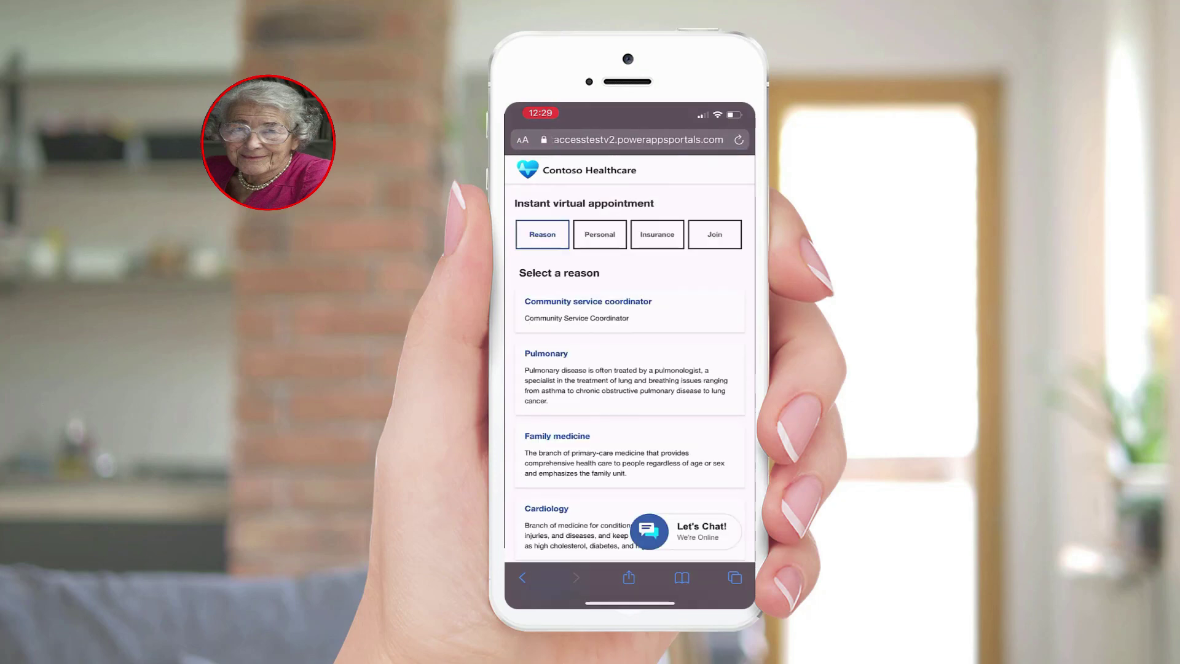
{"action": "scroll", "coordinate": [629, 369], "scroll_direction": "down", "scroll_amount": 4}
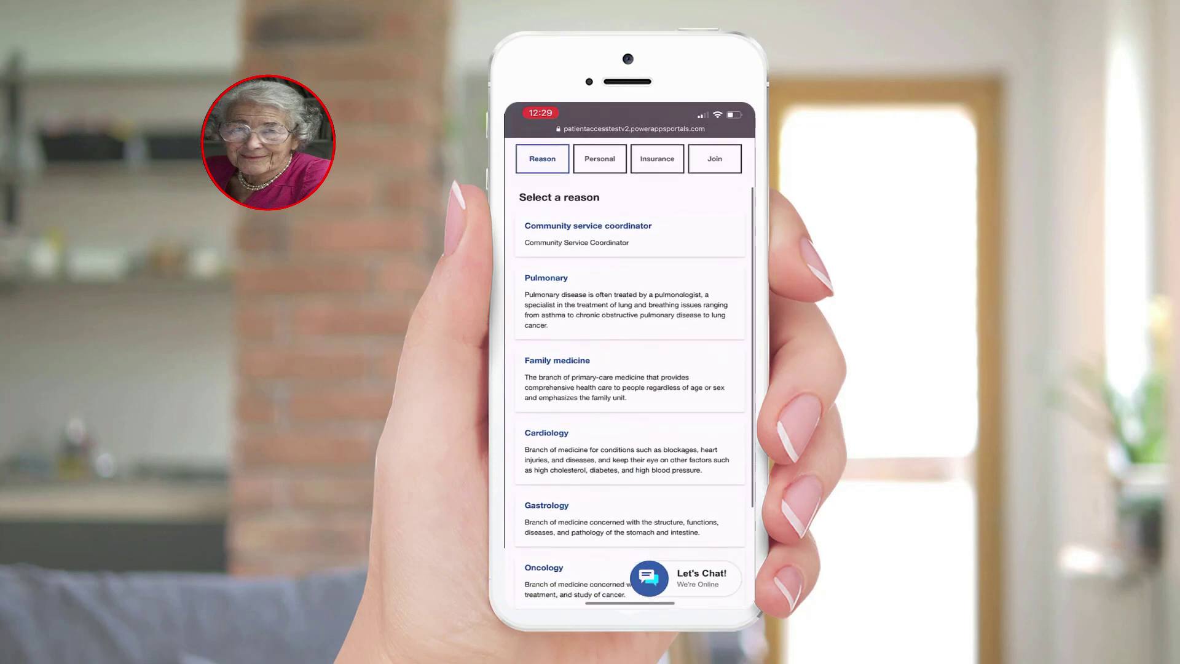
{"action": "scroll", "coordinate": [629, 369], "scroll_direction": "down", "scroll_amount": 2}
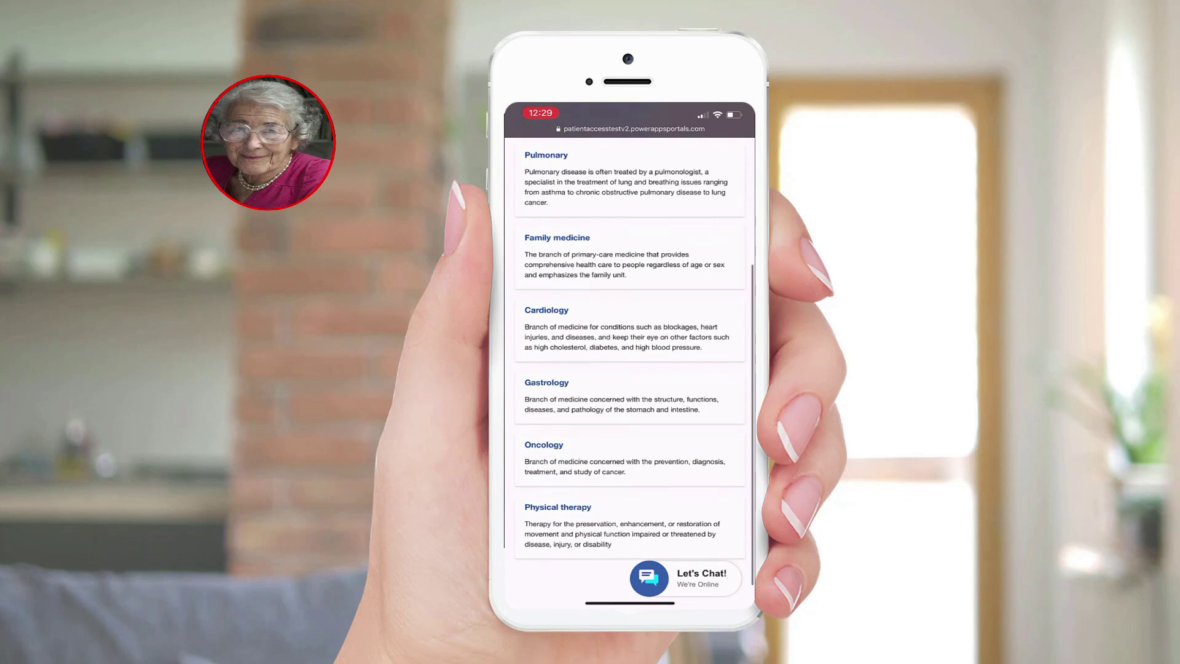